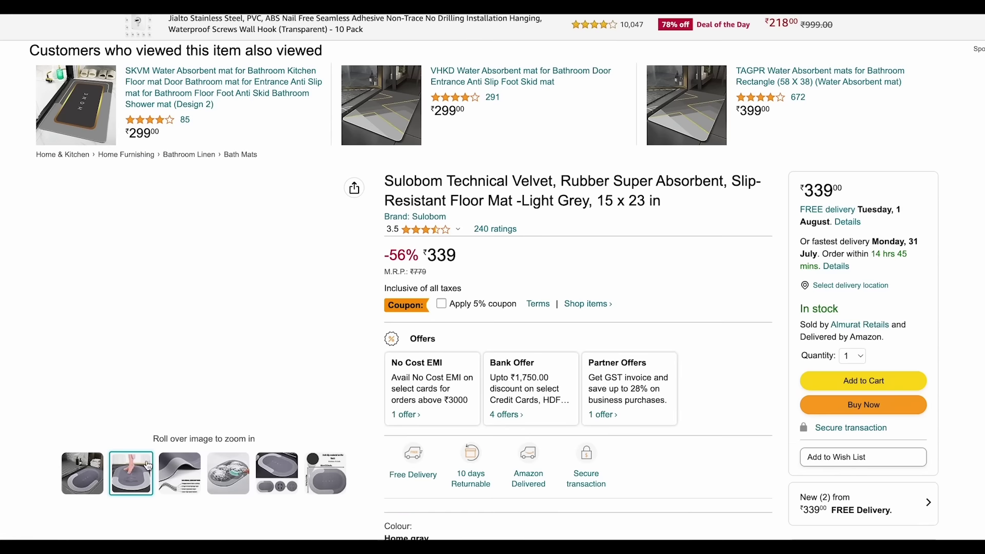
View the second Amazon photo of the mat, and lower the homepage banner's image overlay opacity in the Shopify theme editor
click(148, 465)
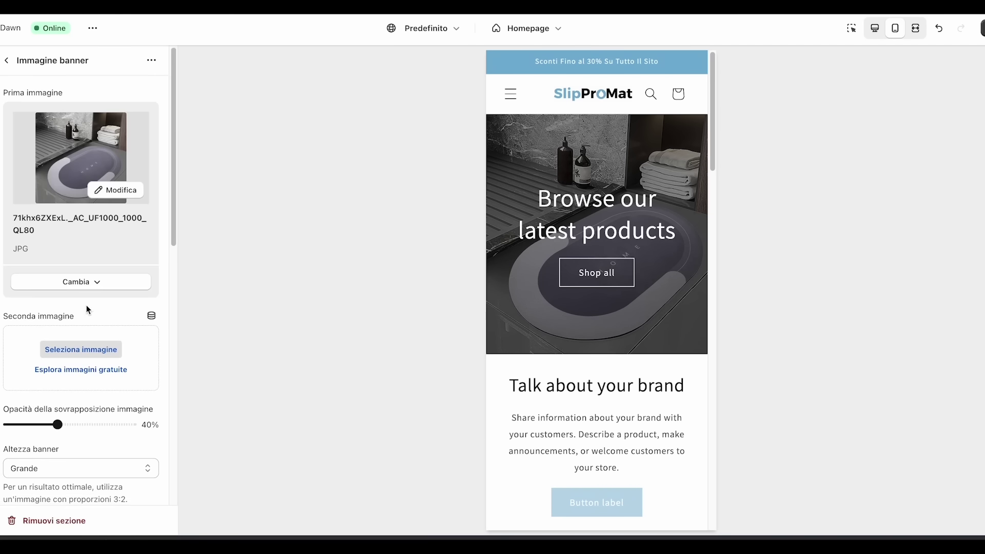
scroll(88, 308, down, 3)
click(90, 310)
click(54, 243)
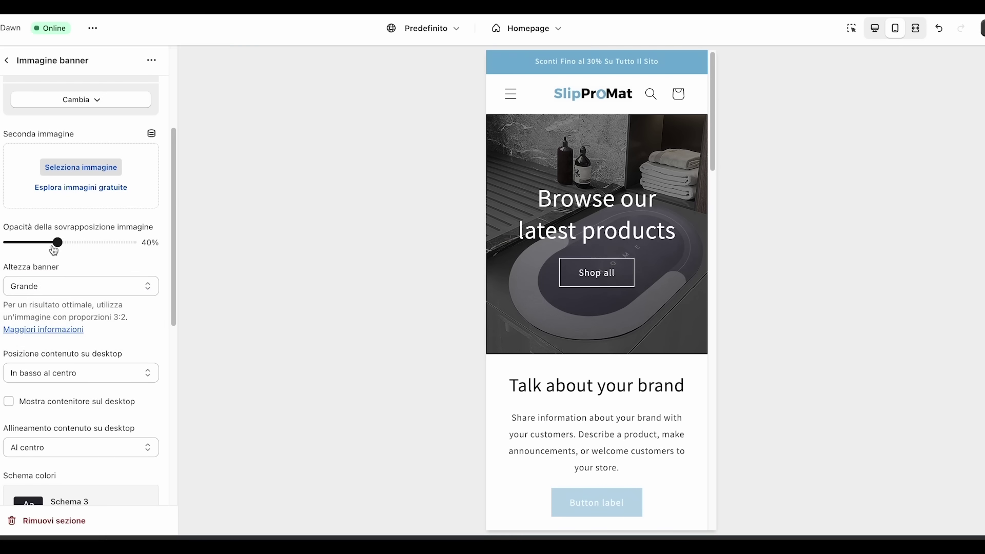
drag(53, 243, 33, 243)
scroll(77, 249, down, 5)
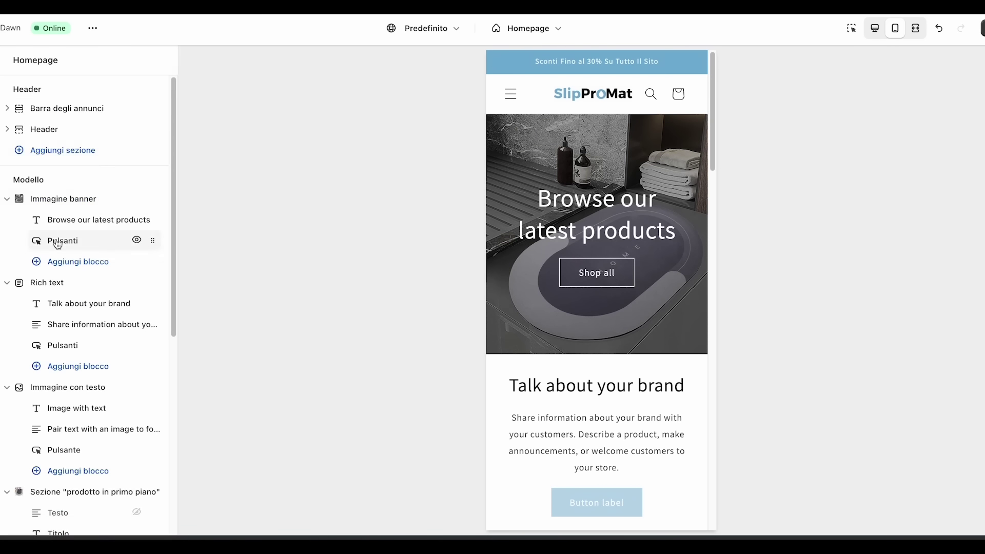
Give the banner's first button a solid style and label it "Acquista Ora"
click(57, 244)
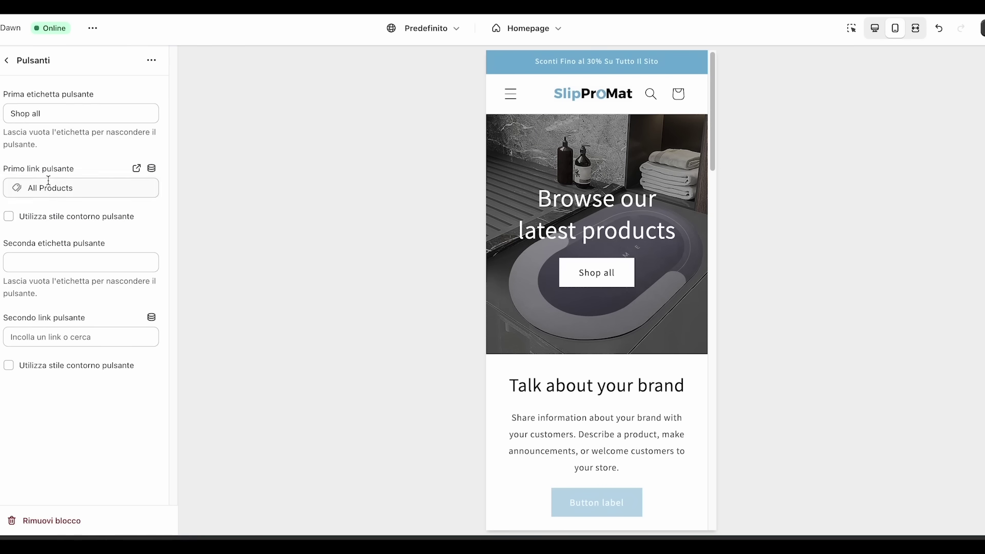
triple_click(82, 136)
text(Acquista Ora)
Find a photo of the absorbent mat in Google Images and upload it to the homepage's image with text section
click(303, 206)
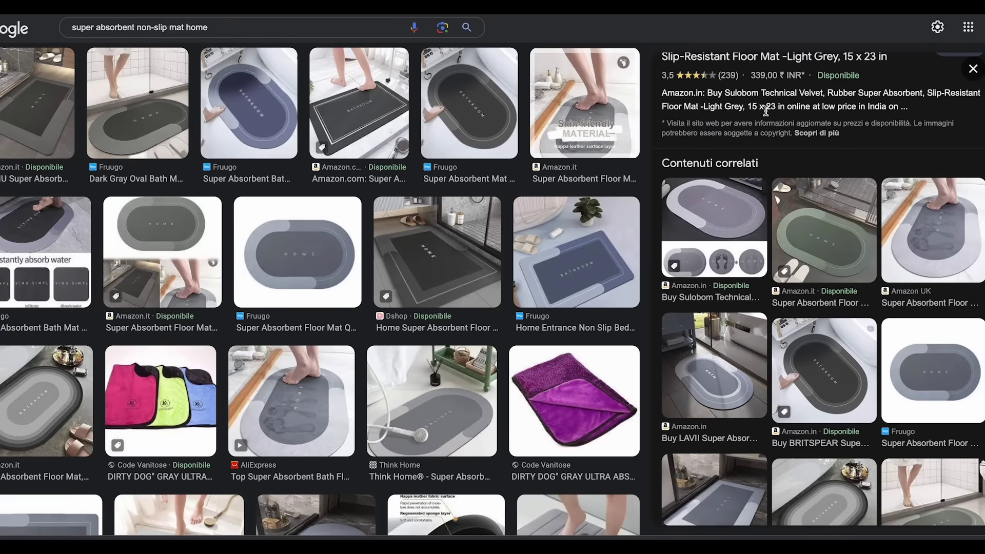
scroll(821, 287, down, 3)
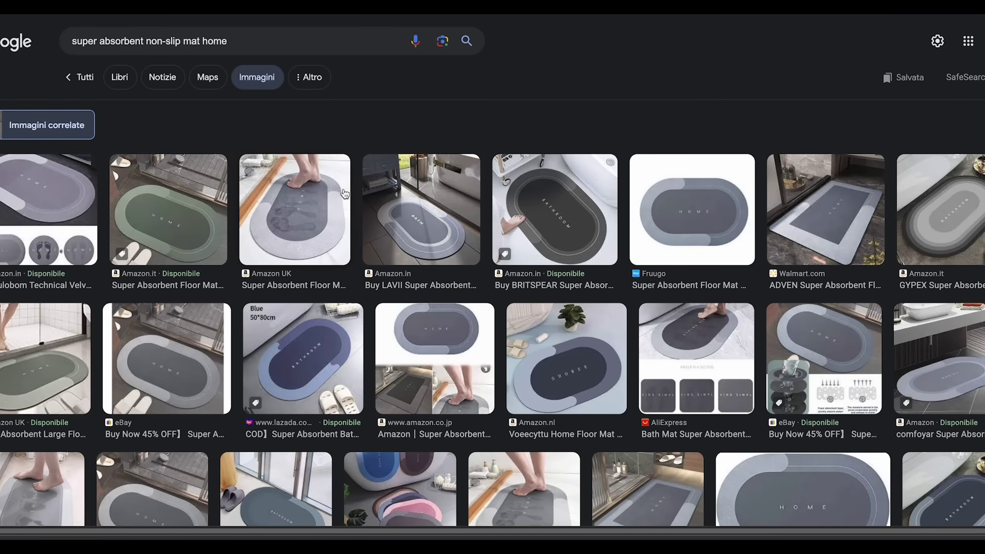
scroll(837, 499, down, 5)
click(536, 420)
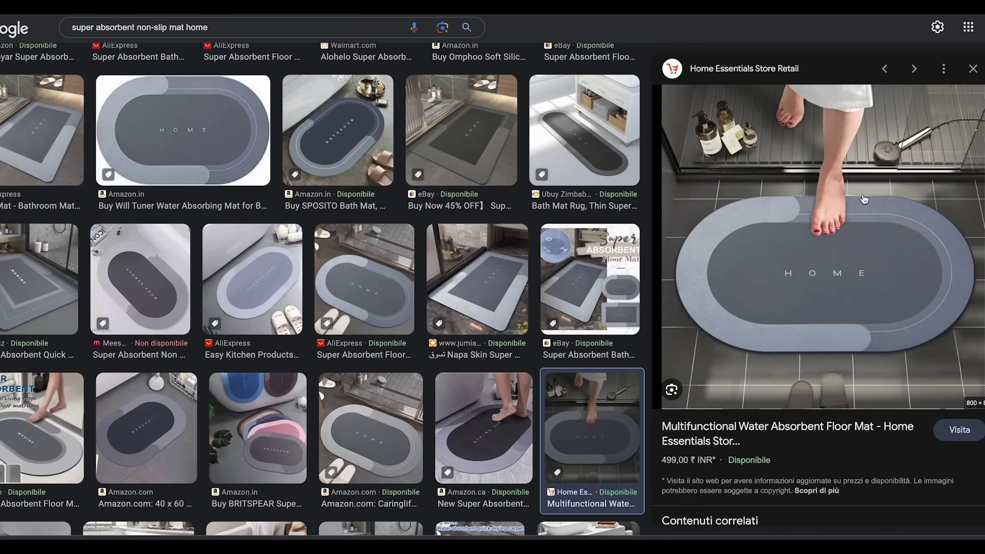
scroll(536, 421, down, 10)
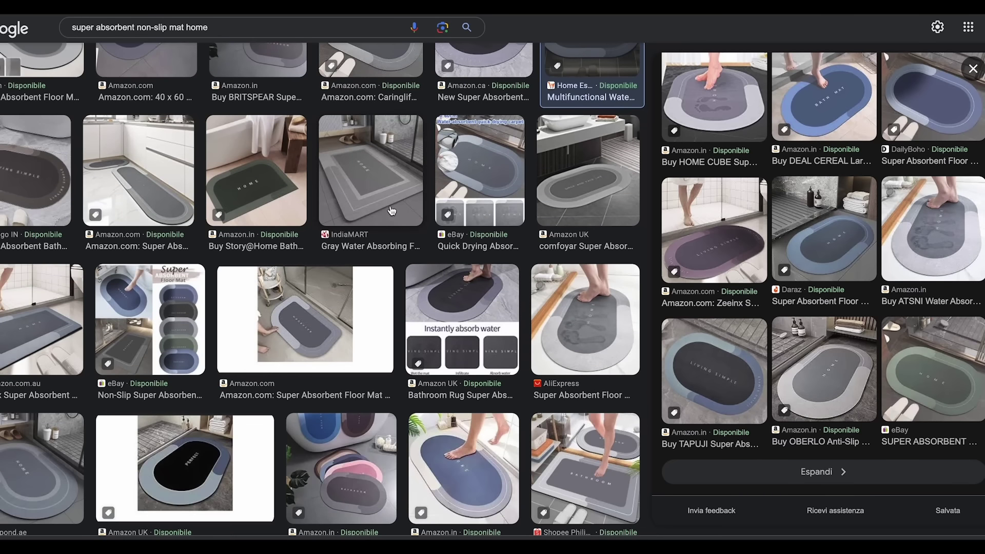
scroll(688, 241, up, 10)
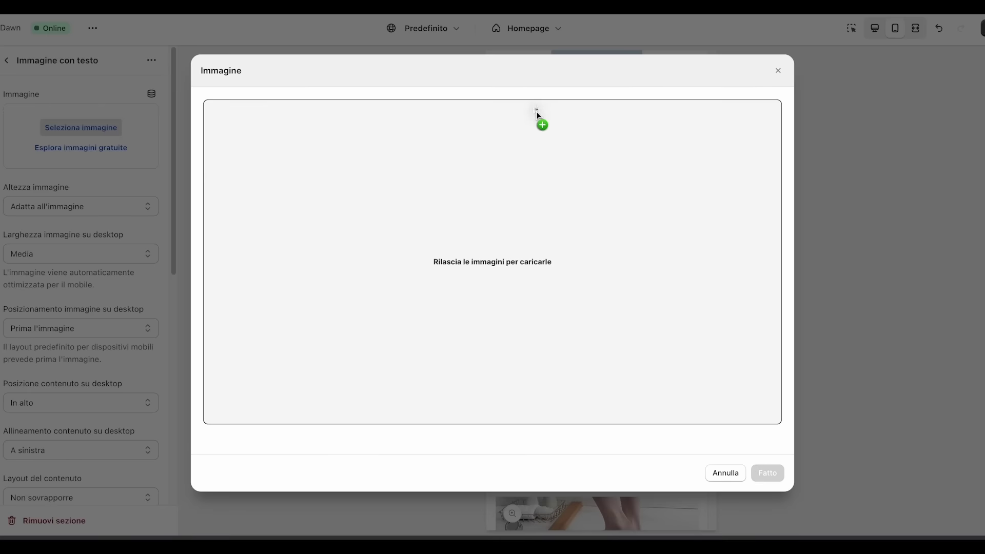
drag(537, 114, 500, 353)
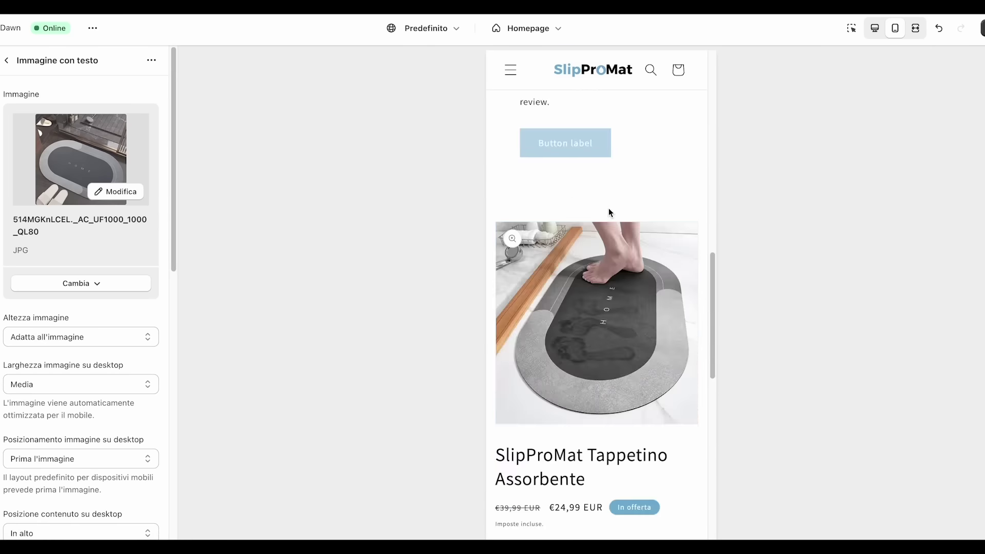
scroll(611, 242, down, 5)
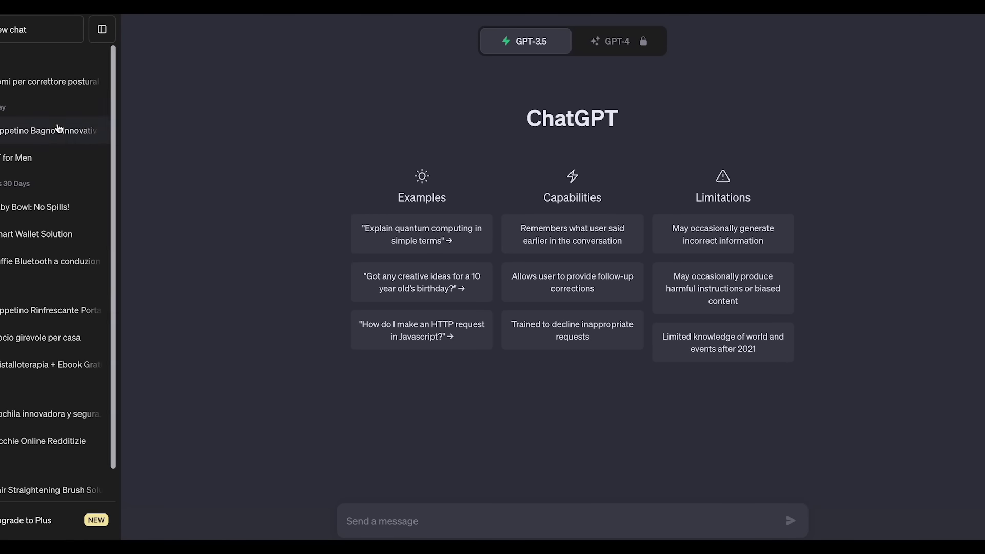
In ChatGPT's existing bath mat chat, begin a prompt with "Ora devo riempire la home page del mio store. Generami il seguente materiale:"
click(55, 130)
click(458, 521)
text(oRA)
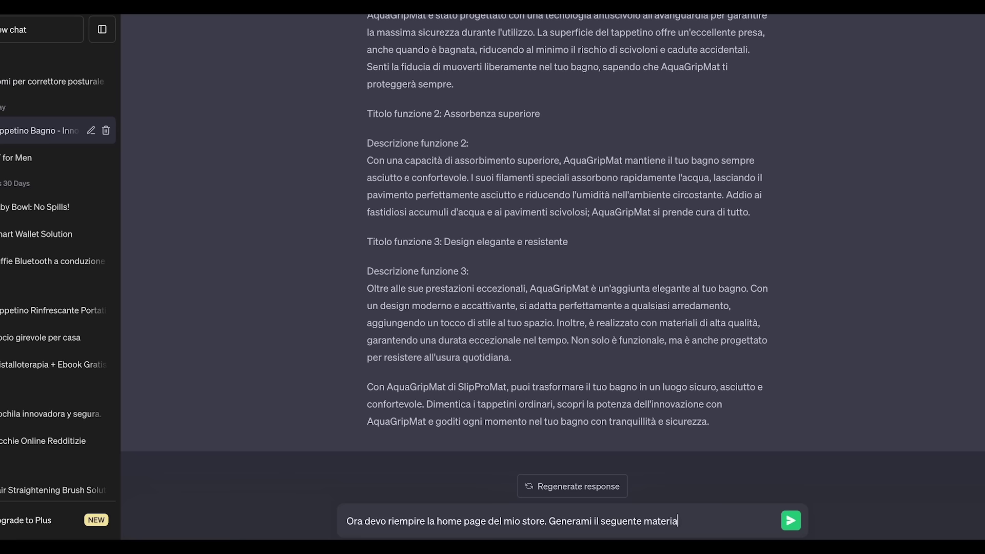
text(le:)
key(shift+Return)
key(shift+Return)
List in the prompt "Motto del prodotto", "Breve descrizione di esso (massimo 1 riga)" and "Introduzione al brand"
text(- Motto del prodotto)
key(shift+Return)
text(- Breve descrizione di esso (massimo 1 riga)
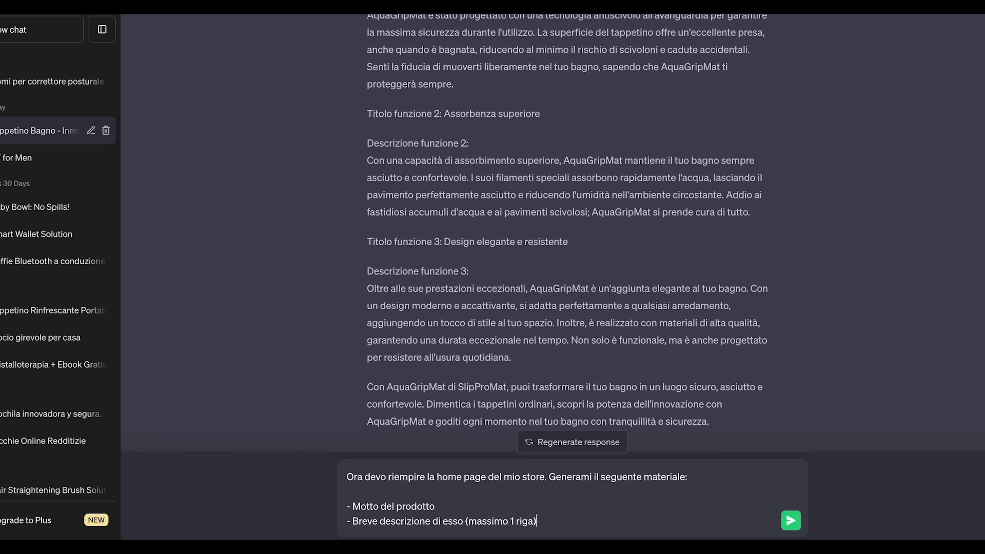
key(shift+Return)
text(- Introduzio)
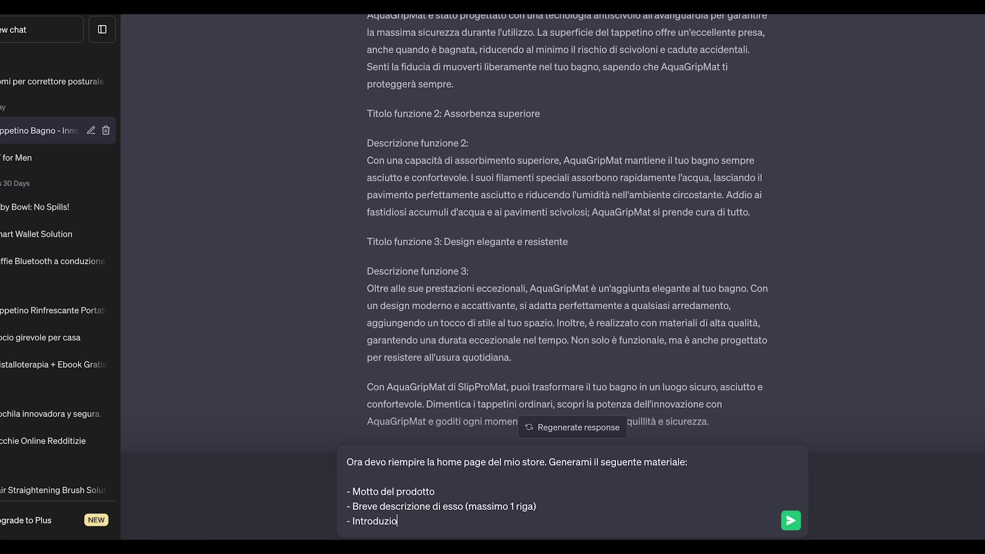
text(ne al brand)
key(shift+Return)
text(-)
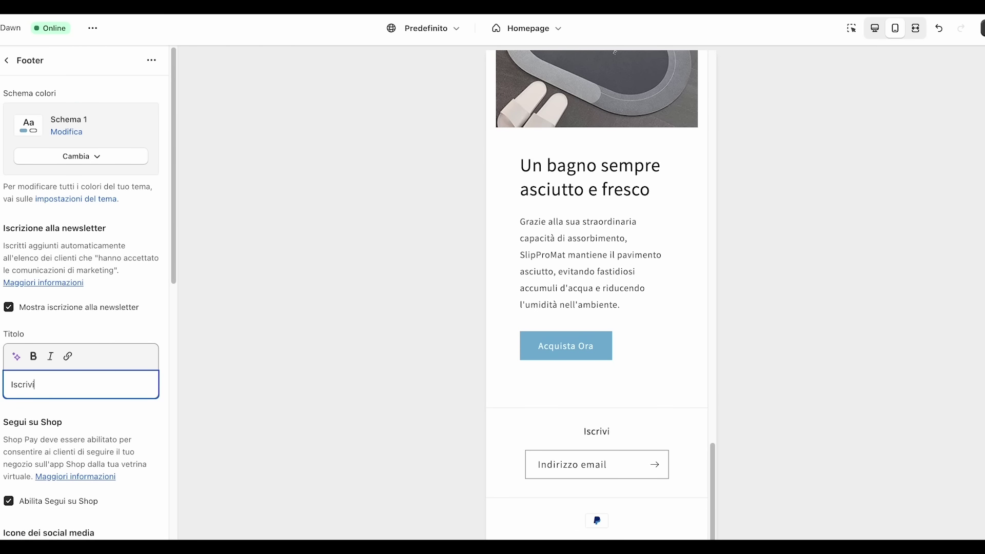
Set the footer's newsletter title to "Iscriviti alla newsletter" in the Shopify theme editor
click(378, 351)
scroll(378, 351, up, 15)
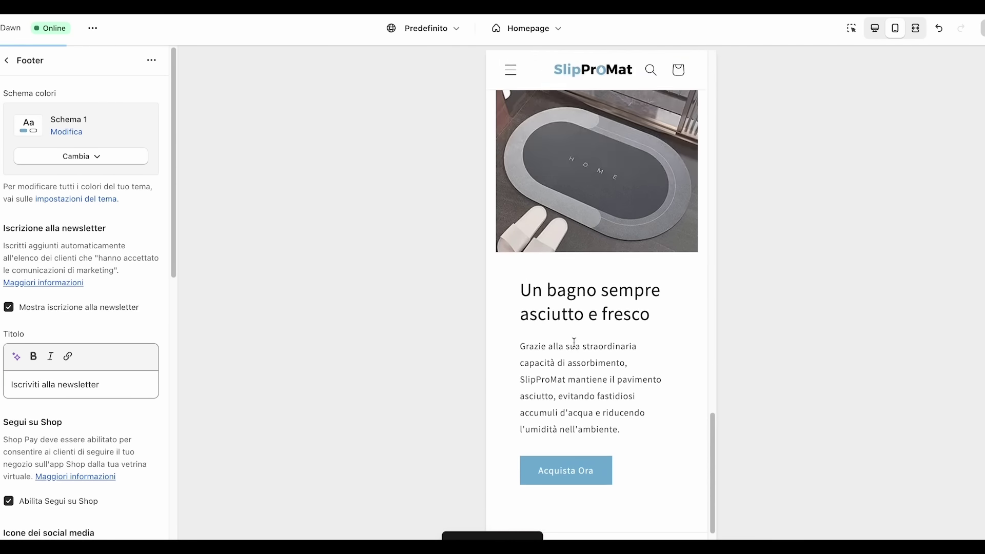
Change the theme's heading font to Montserrat in the typography settings
click(1, 117)
click(51, 149)
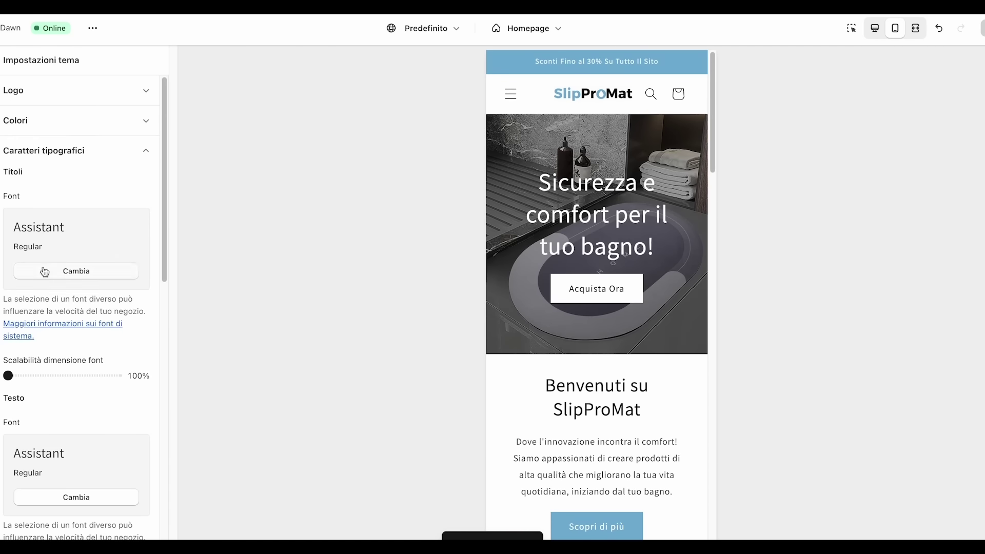
click(76, 270)
text(monts)
click(44, 200)
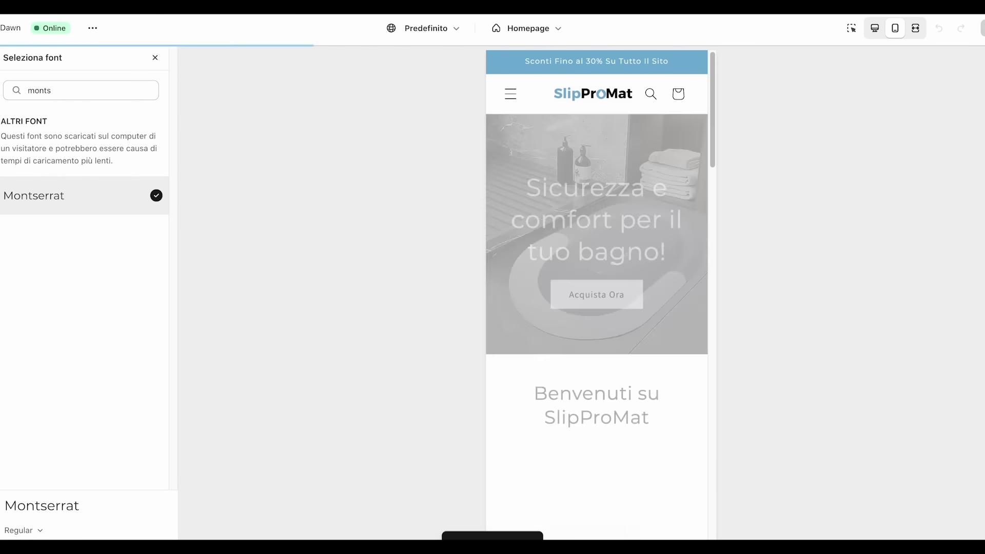
click(74, 271)
click(65, 283)
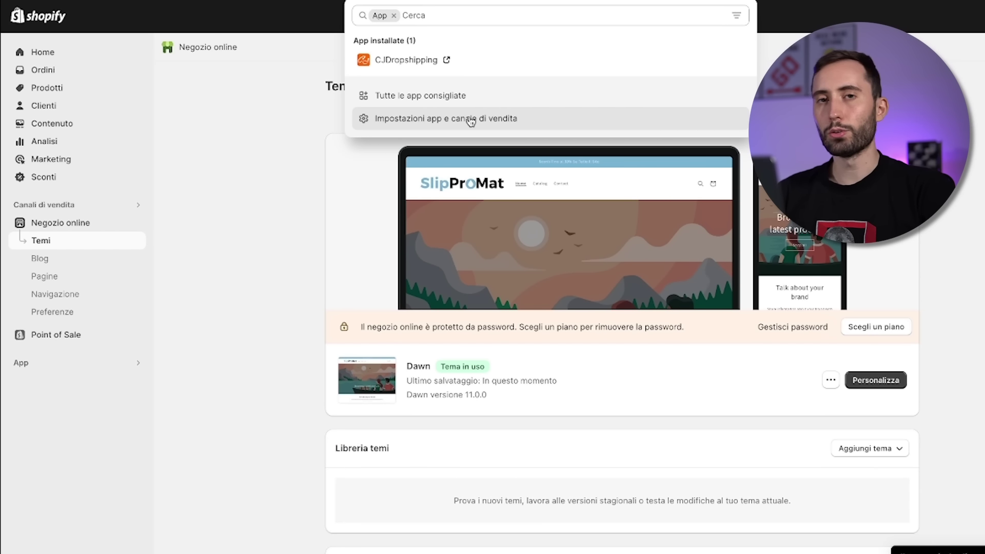
Go to the Shopify App Store from the store admin's recommended apps
click(471, 119)
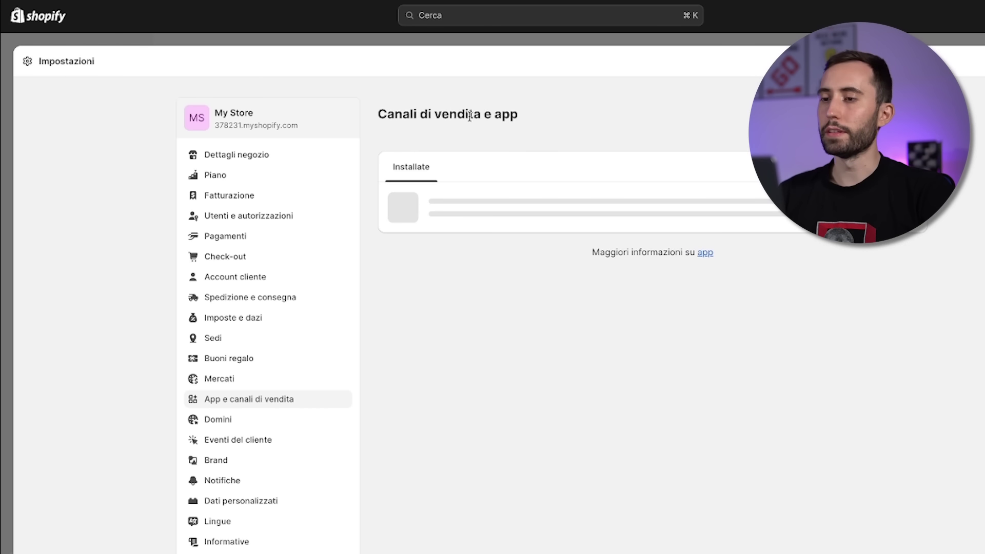
key(Escape)
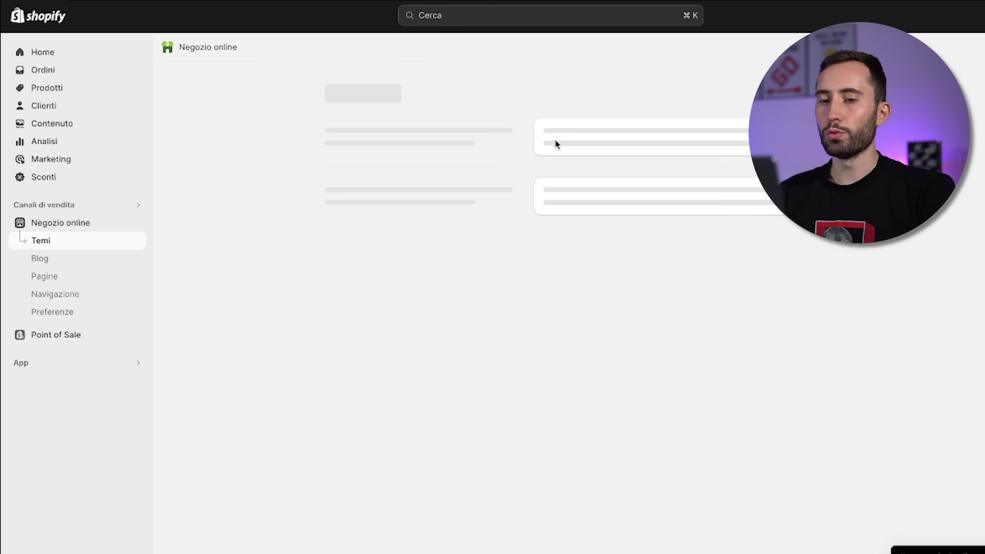
click(68, 362)
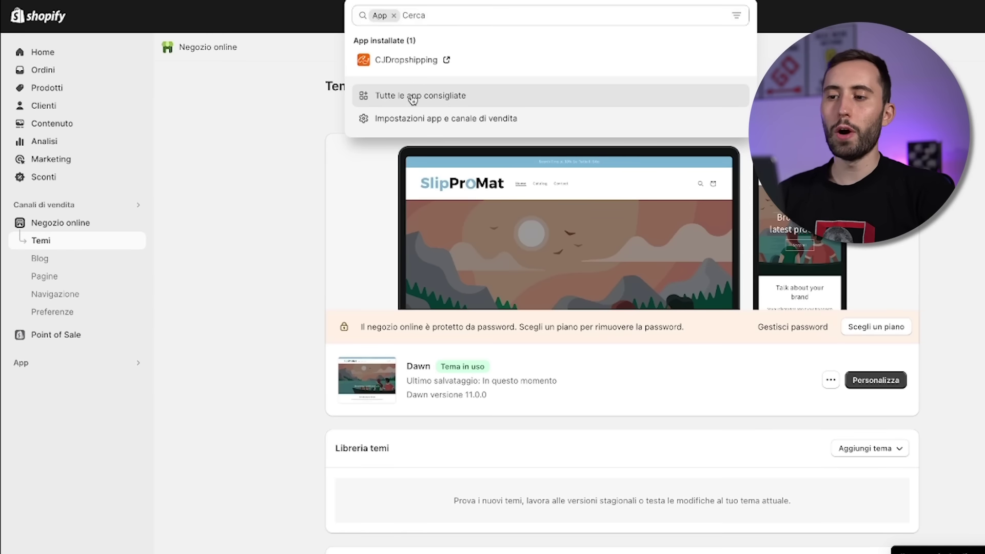
click(411, 96)
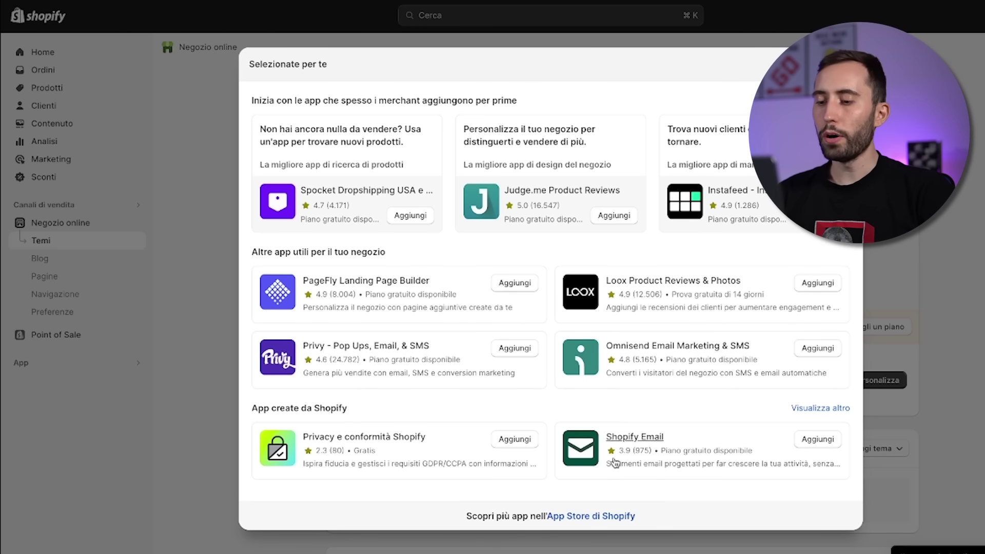
click(610, 517)
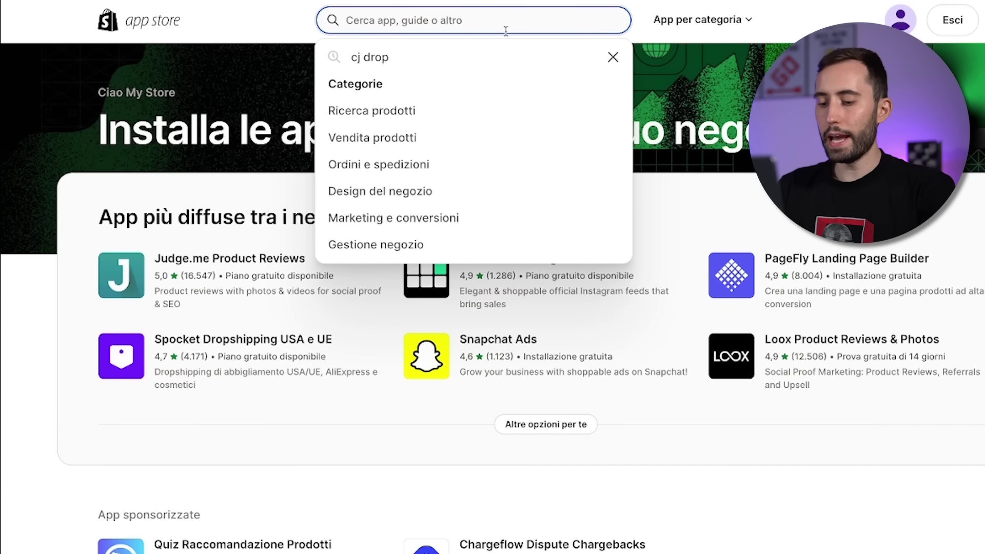
Search the App Store for "trust badge"
text(tr)
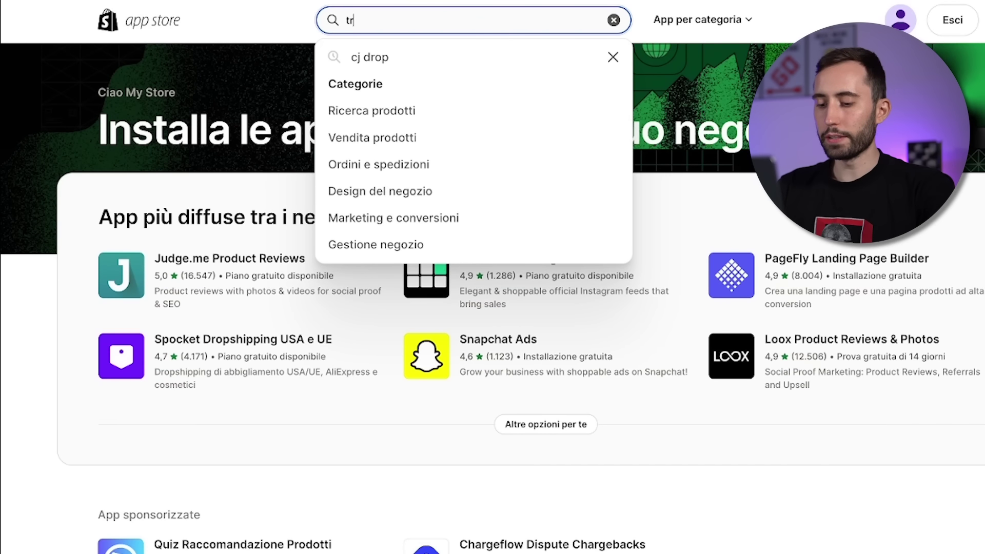
text(ust badge)
key(Return)
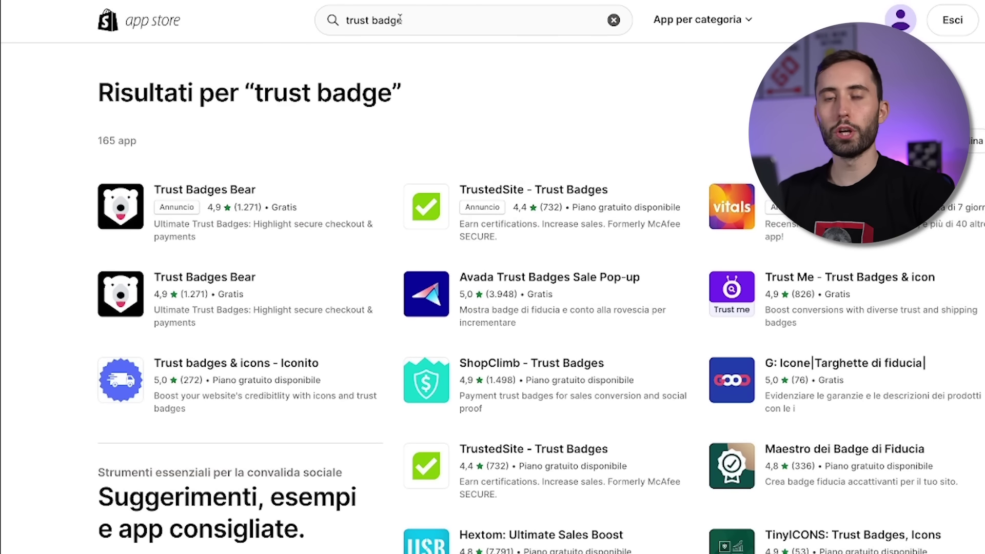
Search the App Store for "revy" and for "judge me"
click(400, 20)
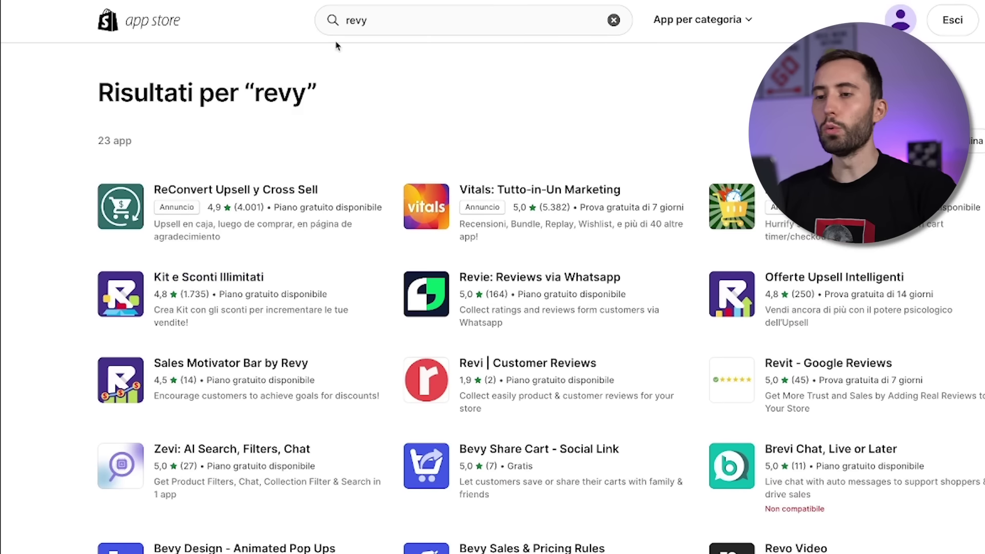
click(404, 12)
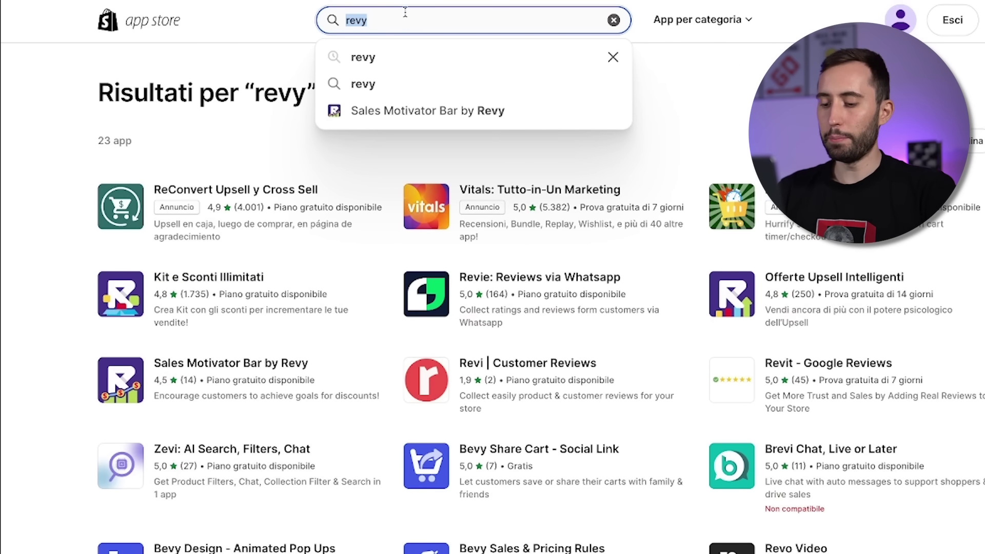
text(judge me)
key(Return)
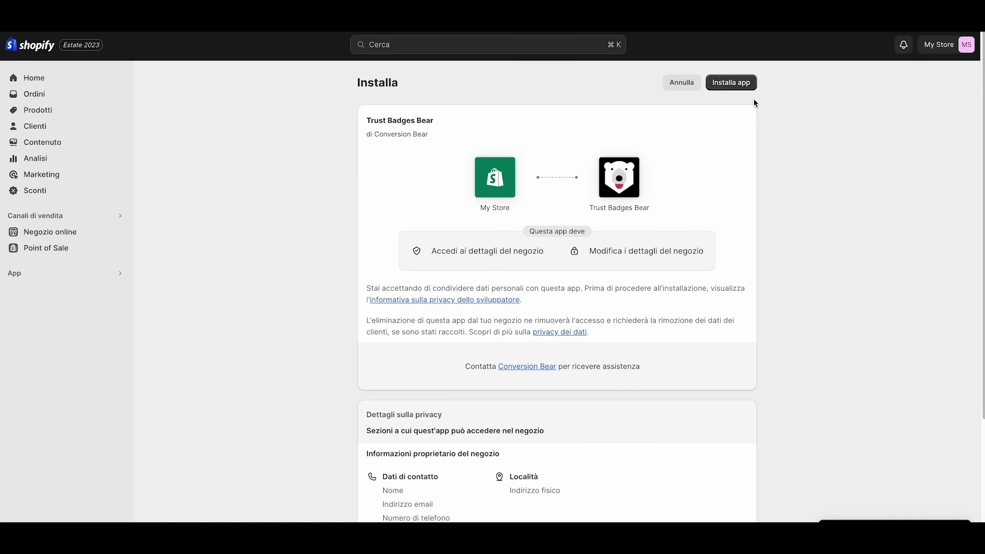
Install the Trust Badges Bear app and set its badge header text to "Checkout Sicuro Con"
click(748, 82)
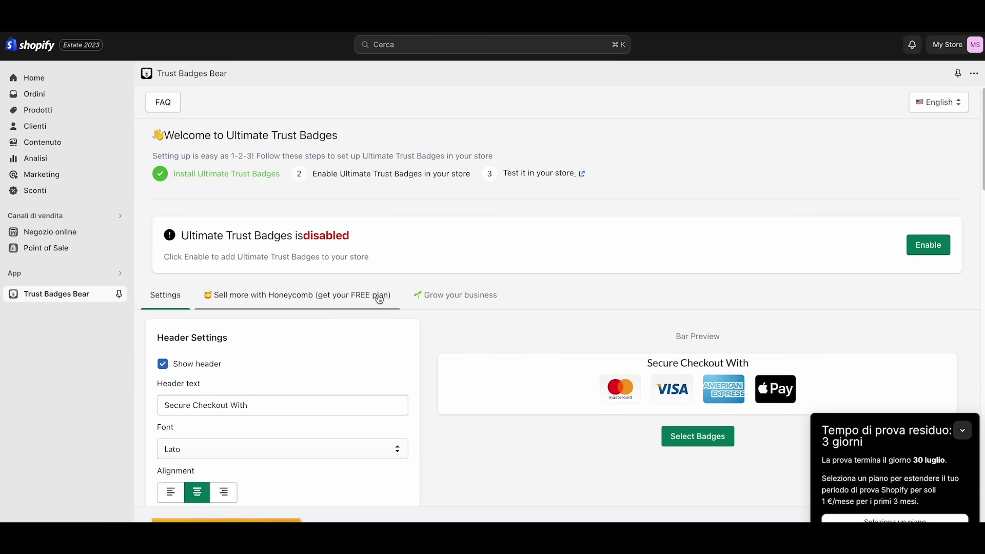
triple_click(282, 403)
text(Checkout Sicuro Con)
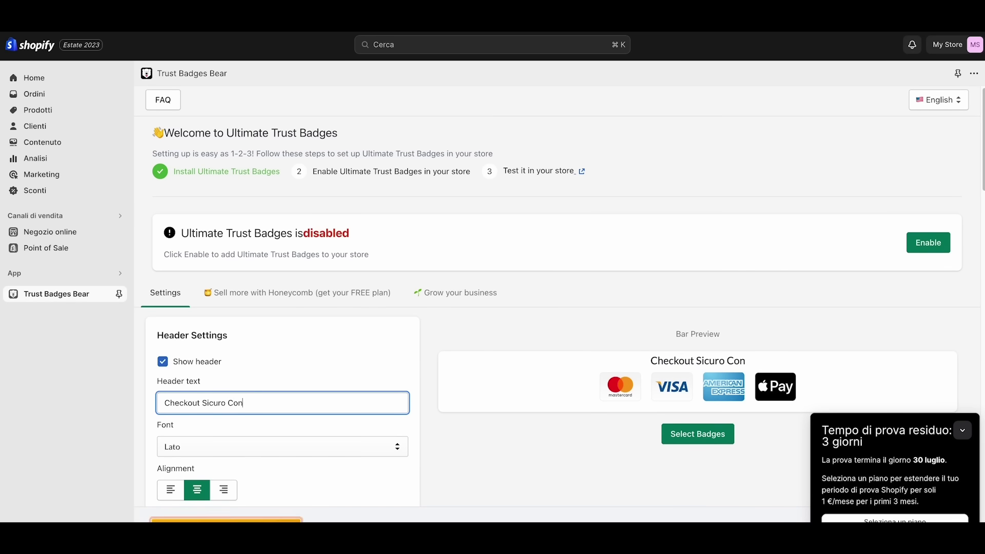
scroll(282, 410, down, 2)
click(282, 336)
click(253, 390)
scroll(242, 401, down, 5)
scroll(257, 360, up, 5)
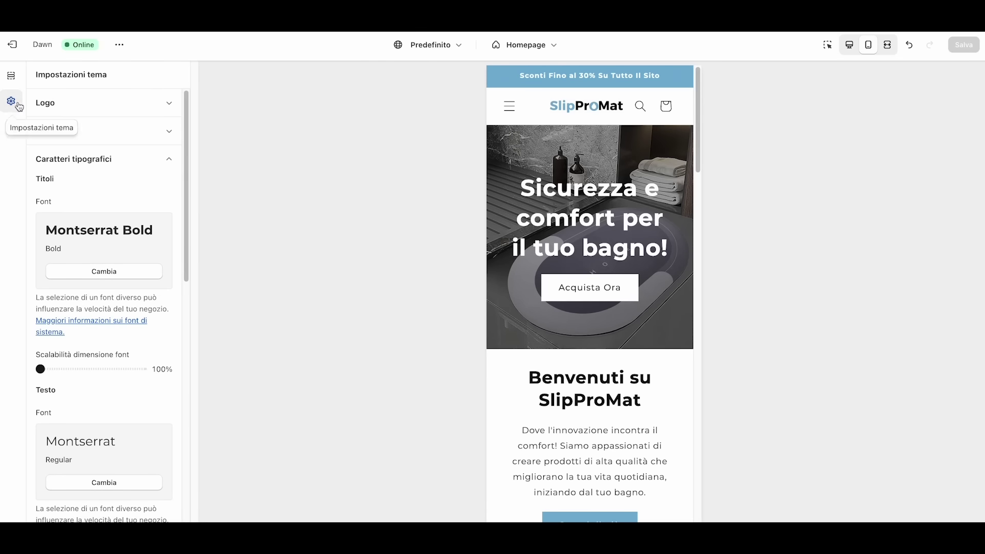
In the mat's product page template, hide the quantity selector block and add the Trust Badge Widget block
click(510, 105)
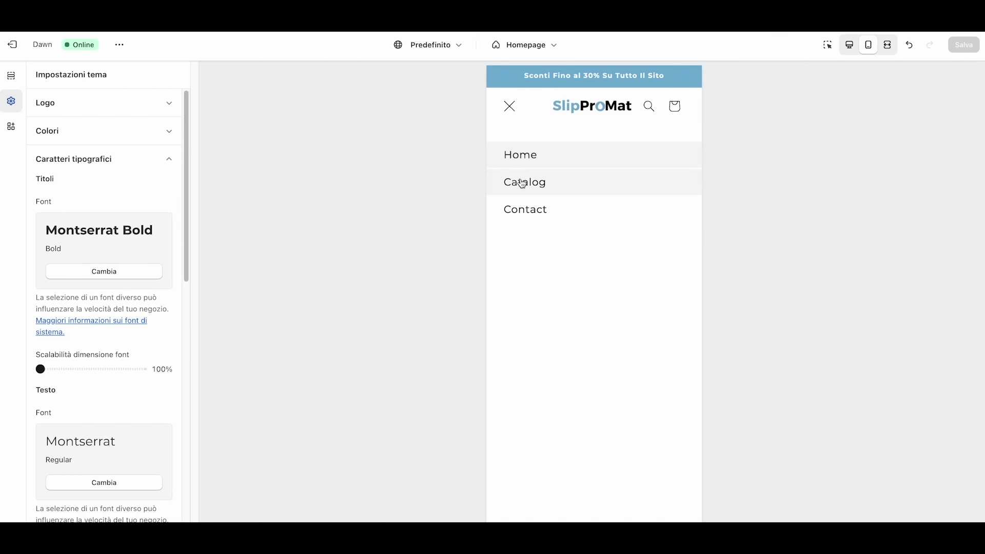
click(523, 183)
click(565, 306)
click(12, 76)
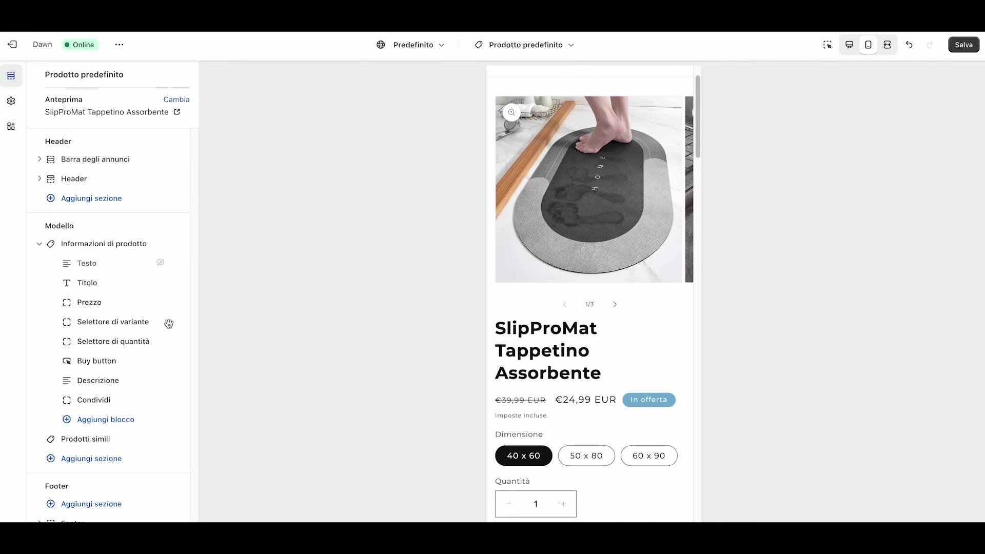
click(161, 341)
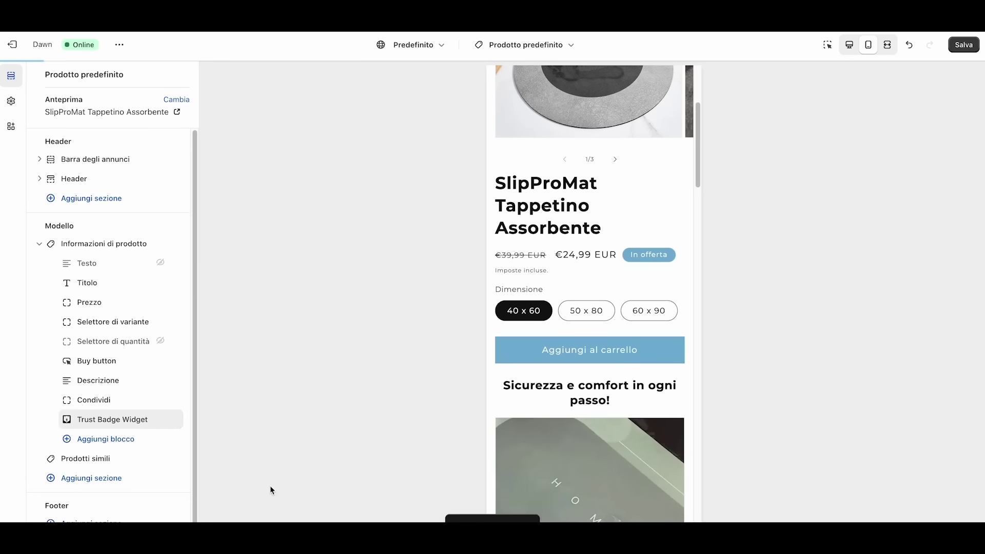
Move the Trust Badge Widget block directly below the Buy button block in the product page template
drag(113, 419, 113, 381)
scroll(629, 132, down, 3)
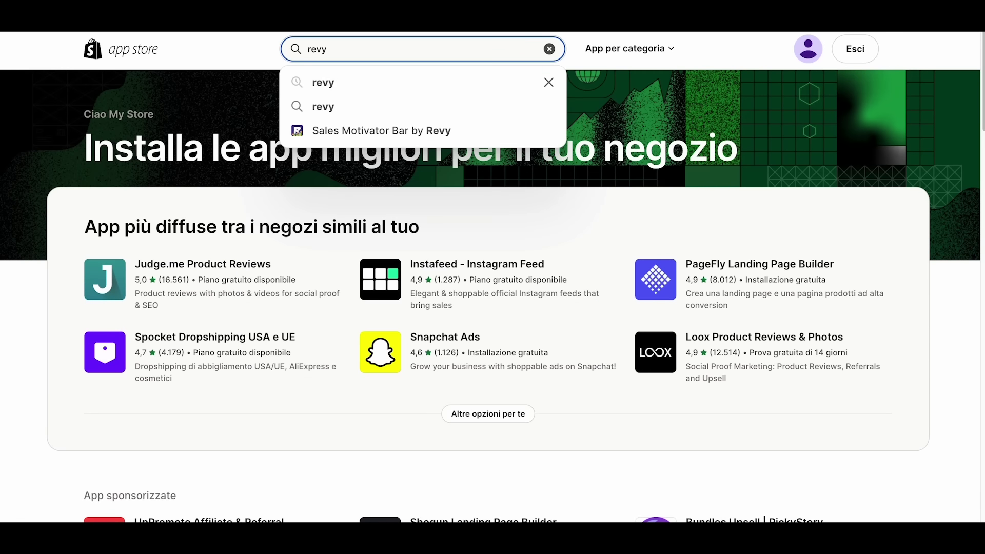
Search the App Store for "revy" and for "sticky cart"
key(Return)
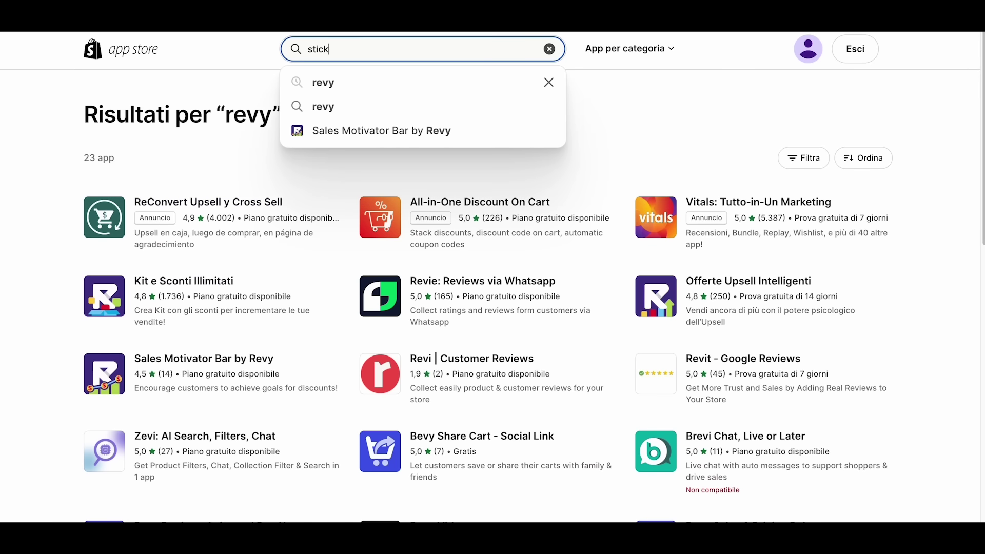
text(y cart)
key(Return)
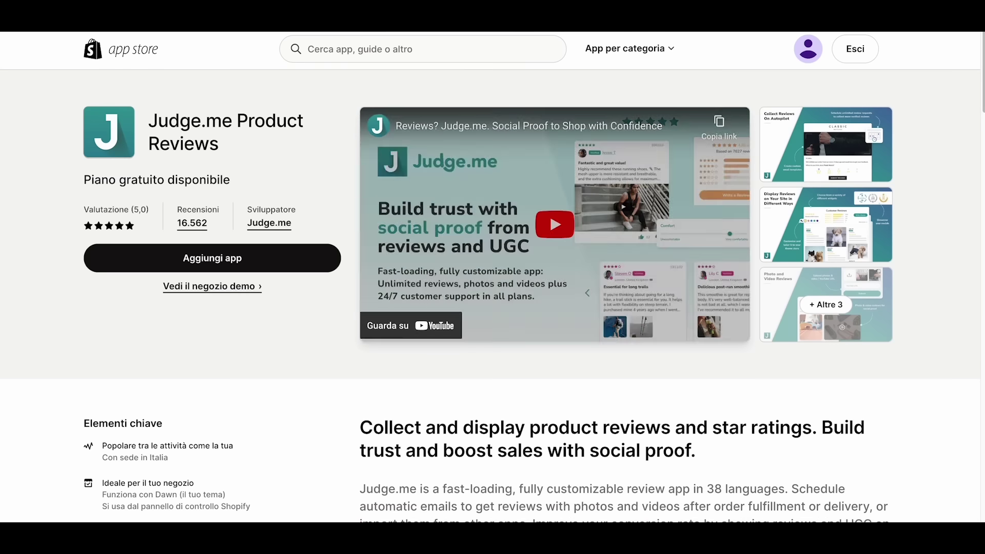
Install the Judge.me Product Reviews app, choose the current active theme for its widgets, and save its widget header settings
click(283, 252)
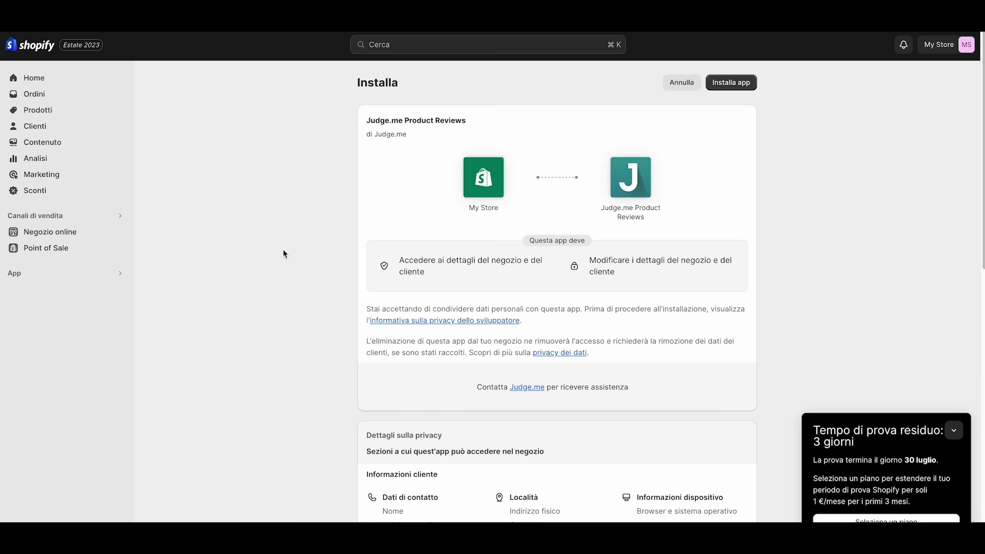
click(753, 83)
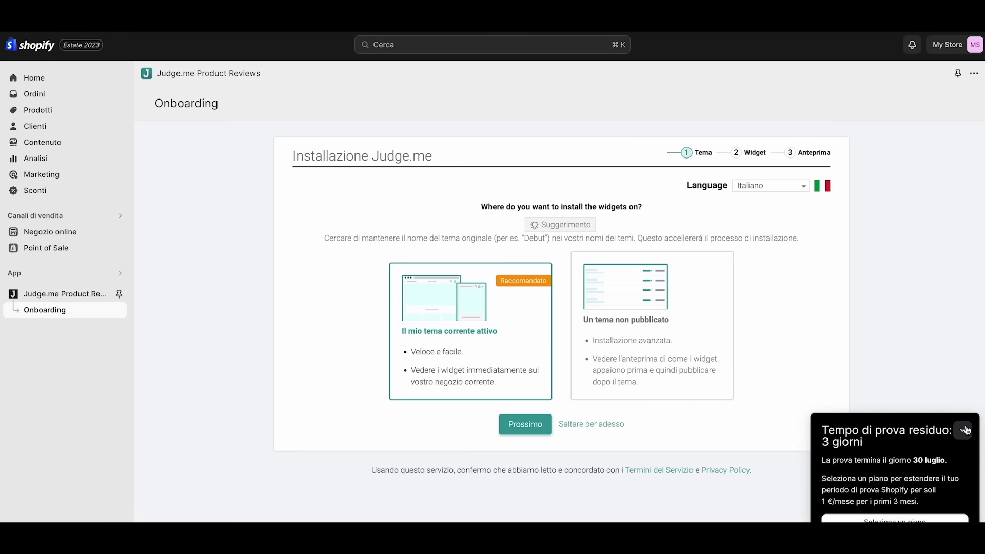
click(526, 423)
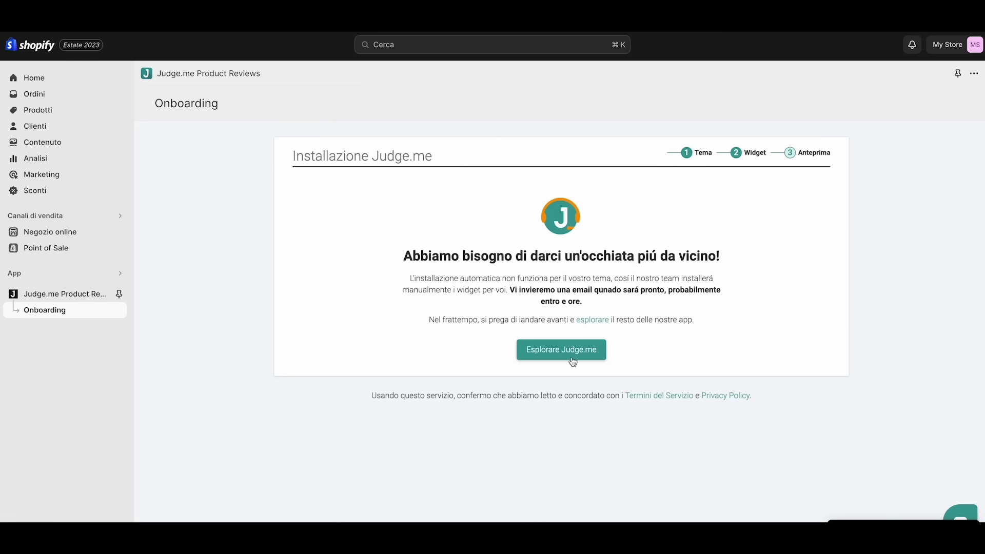
click(571, 363)
click(571, 458)
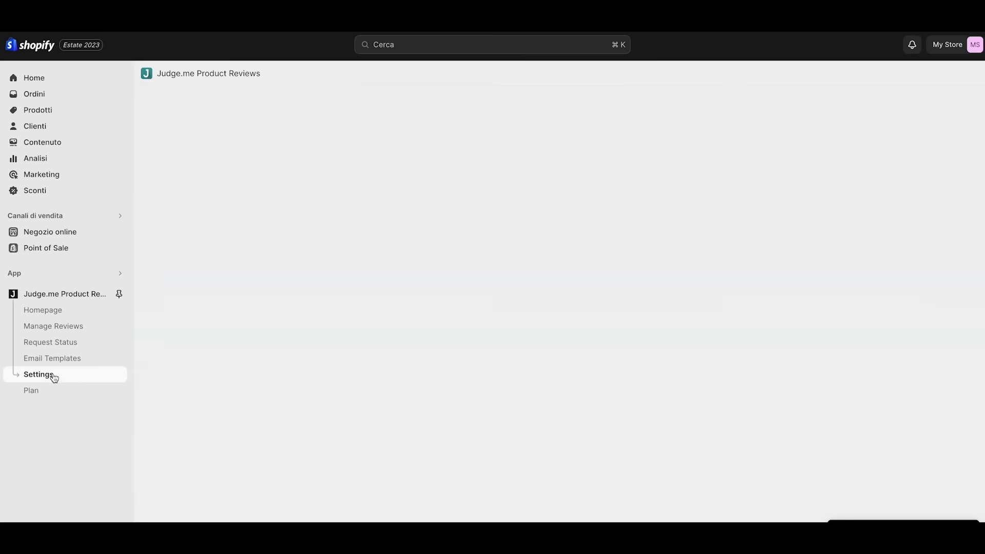
click(395, 444)
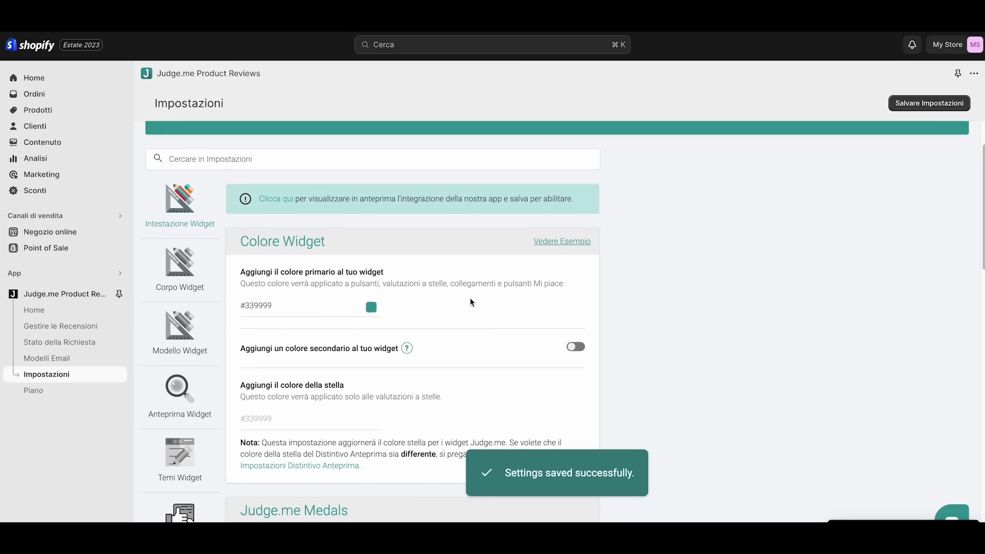
click(272, 419)
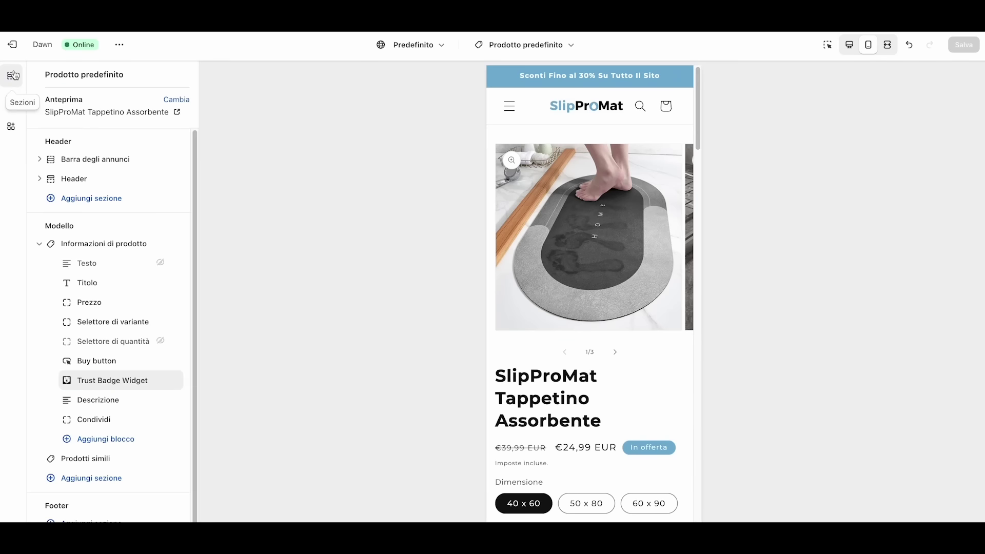
In the theme editor's product page template, open the choice of new sections to add below Prodotti simili
scroll(66, 442, down, 1)
click(88, 463)
Install the SEOAnt - Sticky Add To Cart app and choose to use it for free
click(293, 264)
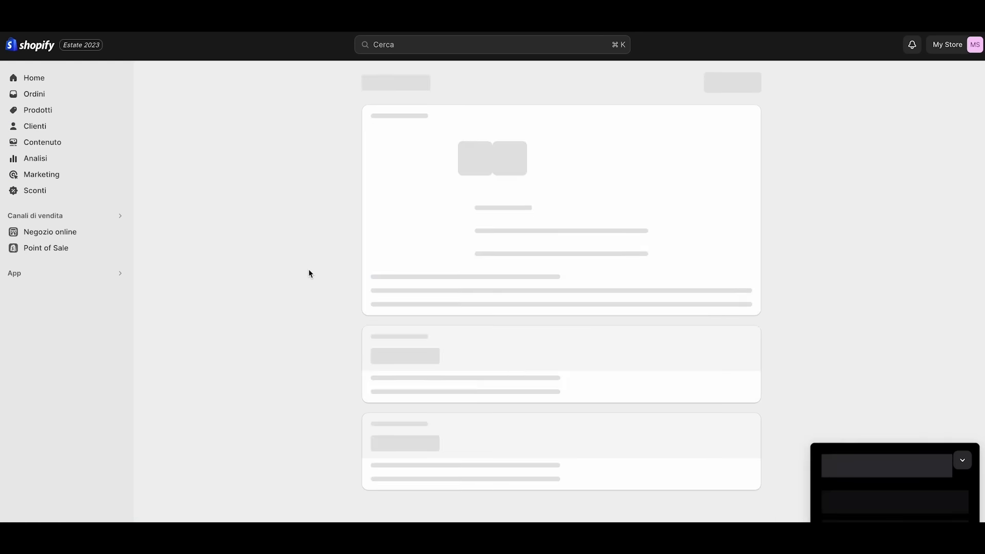
click(730, 82)
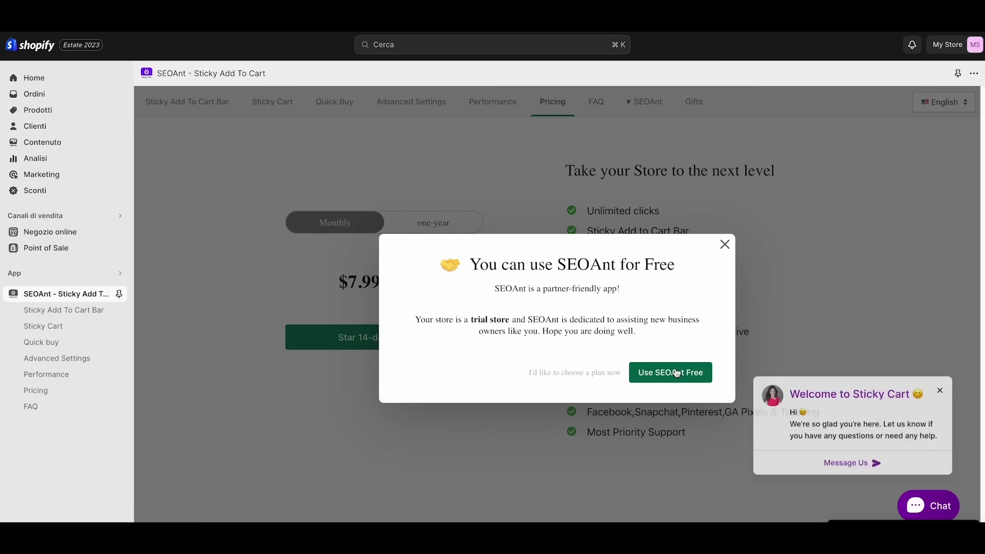
click(677, 373)
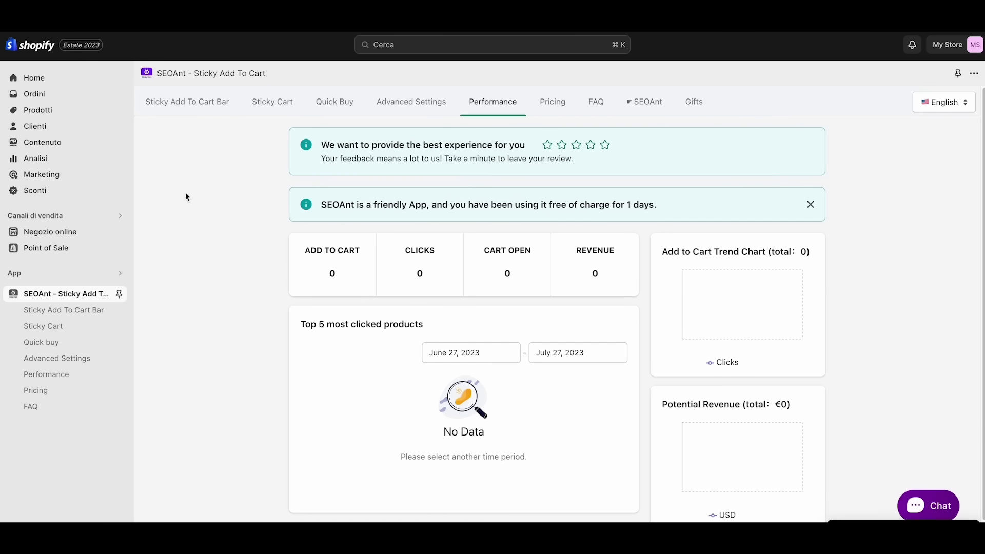
Disable the Sticky Cart feature and open the Quick Buy settings
click(286, 114)
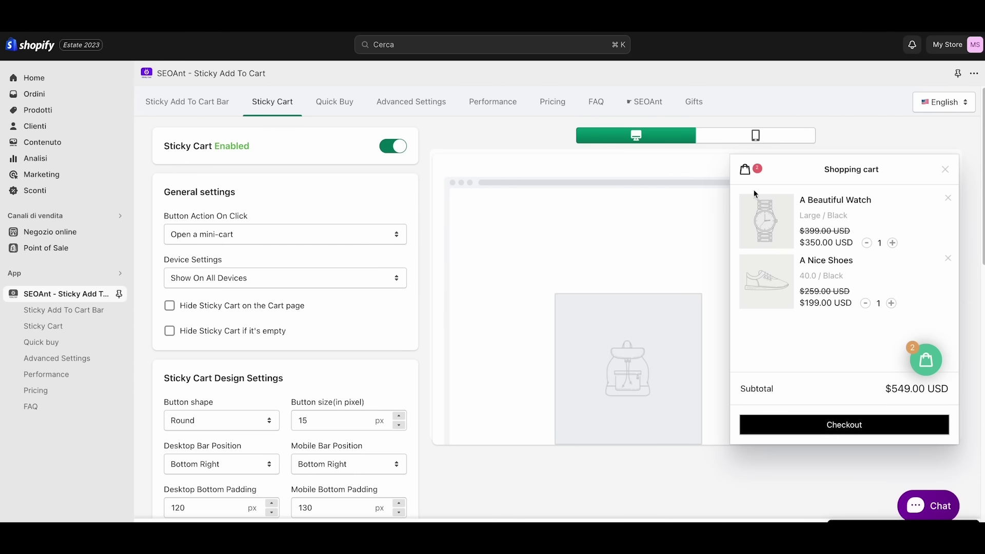
click(221, 112)
click(282, 108)
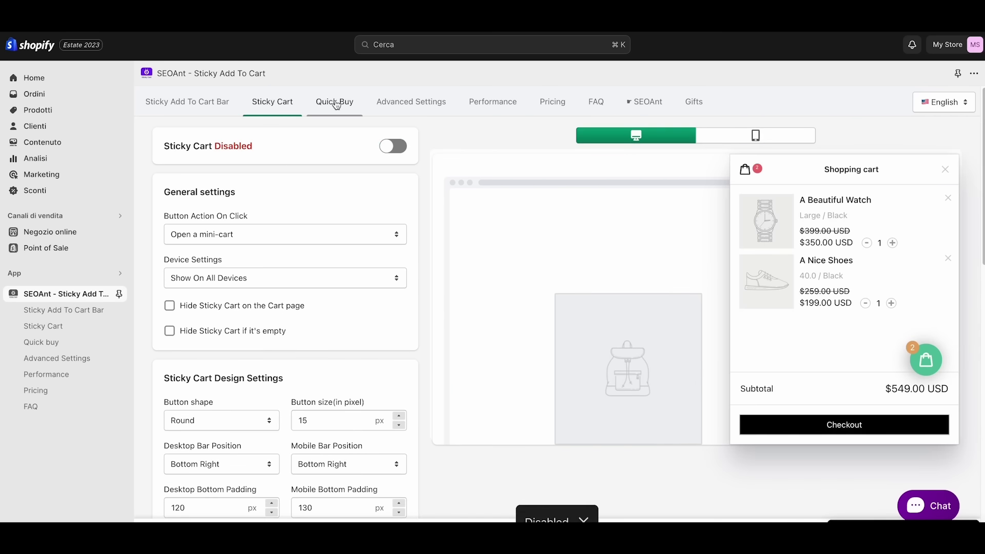
click(335, 102)
In the Sticky Add To Cart Bar settings, switch to the mobile design and set the button text to "Acquista Ora"
click(187, 102)
click(350, 437)
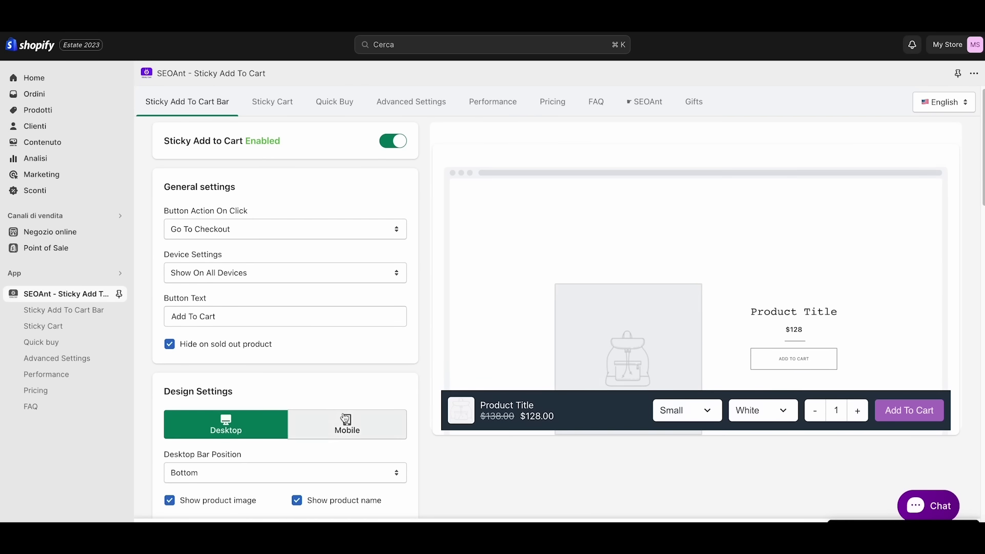
scroll(287, 360, down, 1)
triple_click(232, 314)
text(Acquista Ora)
In the mobile bar design, hide the product image, name and quantity, and apply a near-black bar background and a light blue button
scroll(287, 257, down, 5)
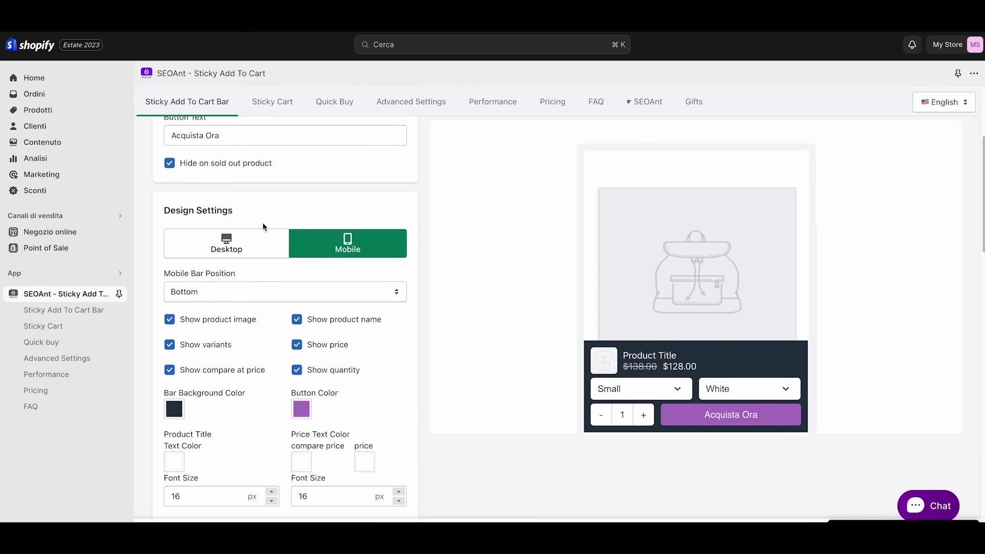
click(246, 279)
click(325, 281)
scroll(251, 270, down, 3)
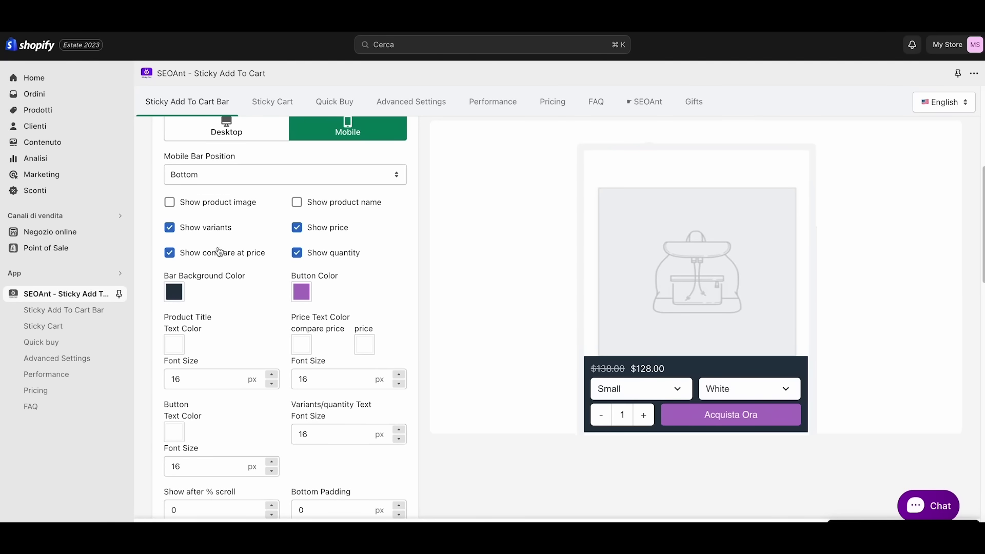
click(173, 291)
click(176, 229)
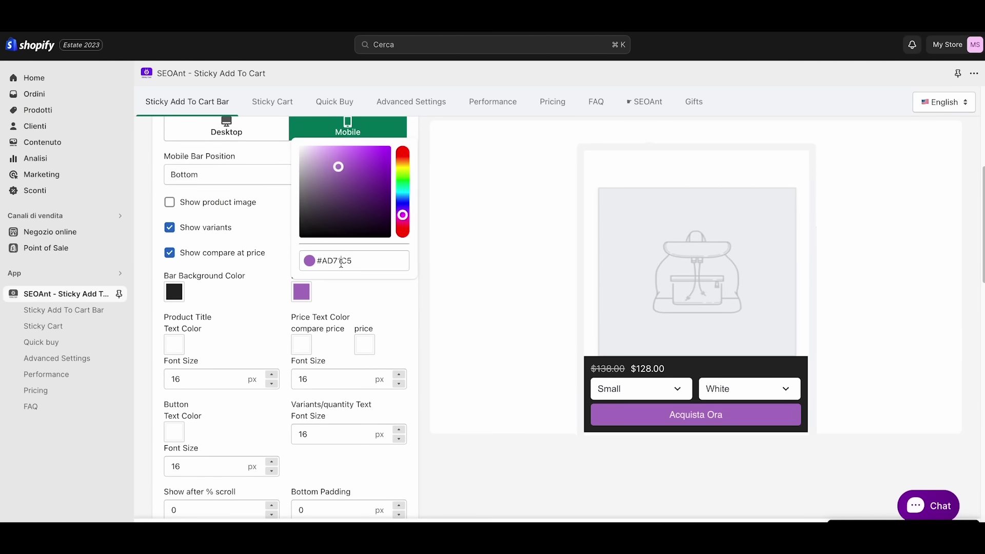
Set the mobile bar to show after 10% scroll and save the sticky bar settings
click(220, 376)
scroll(366, 340, down, 4)
scroll(416, 337, down, 4)
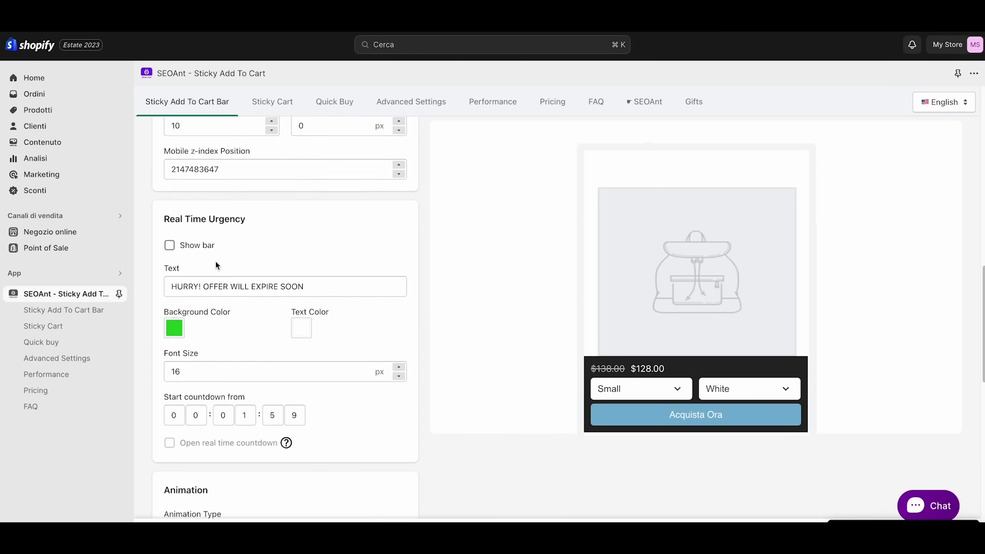
scroll(317, 316, up, 7)
scroll(477, 333, up, 5)
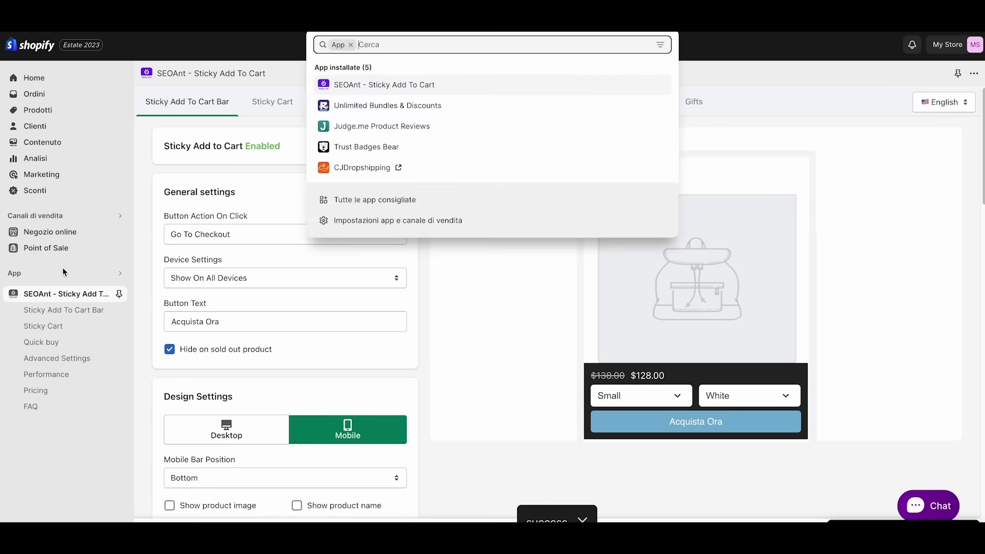
Complete the initial setup of Unlimited Bundles & Discounts with primary color #33ca55, the Default style and Italian as the shop language
click(370, 97)
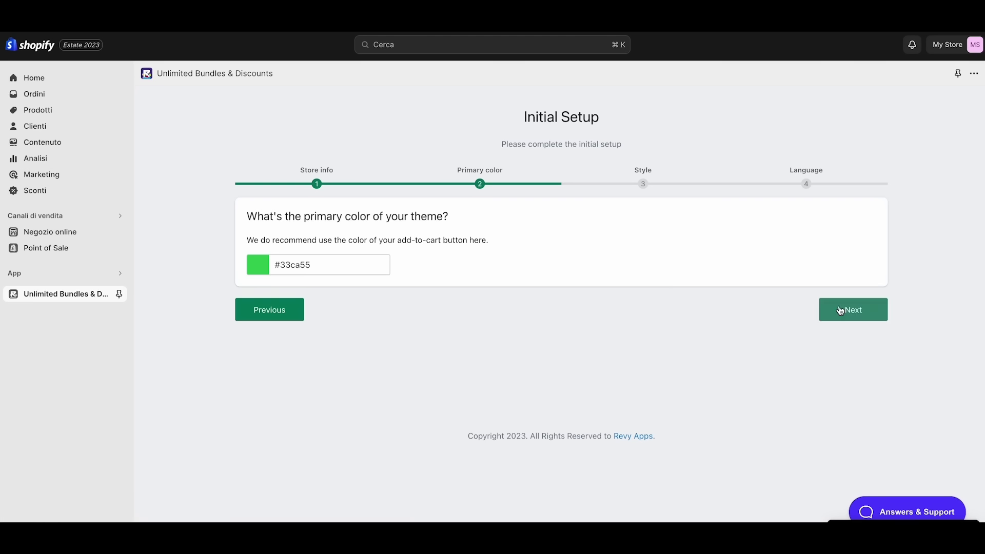
click(836, 309)
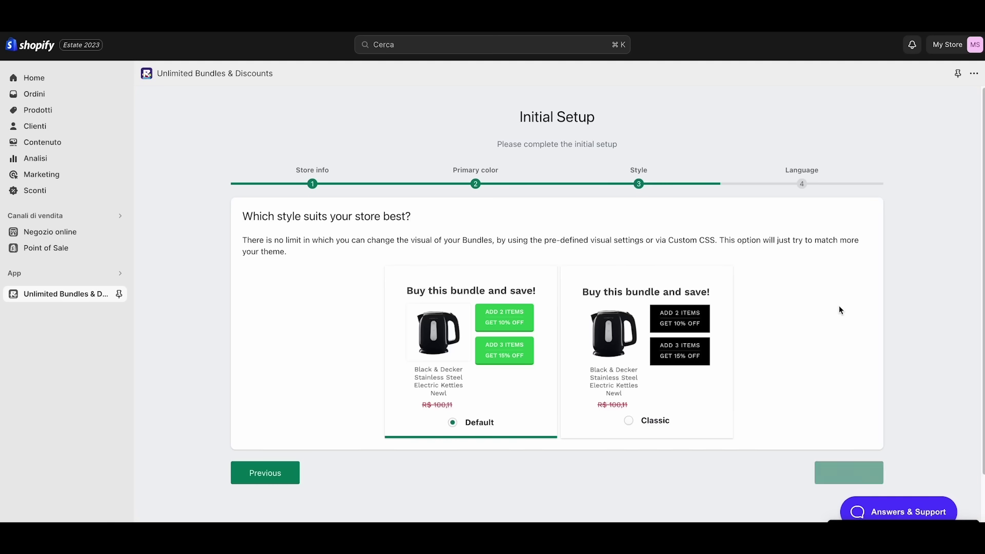
click(838, 473)
click(296, 279)
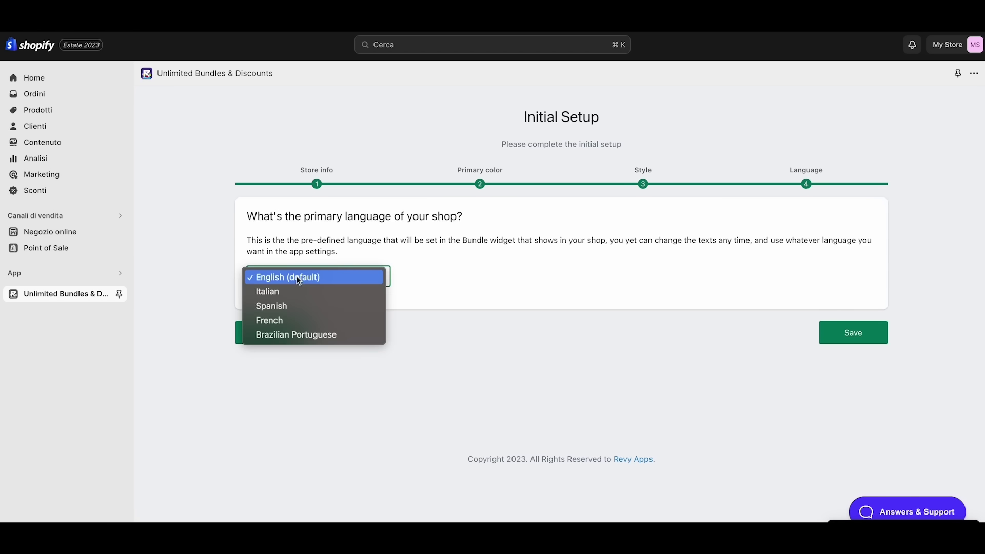
click(297, 292)
click(829, 340)
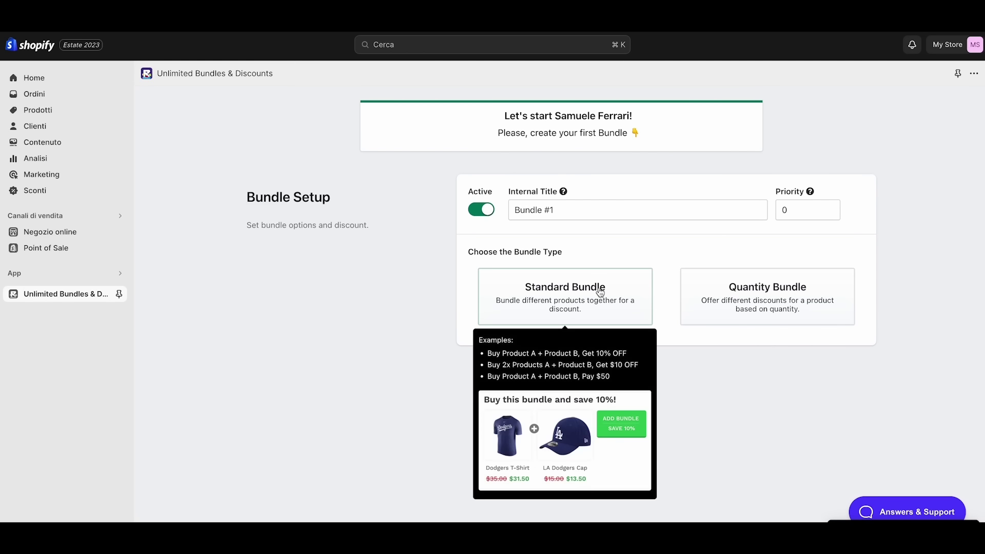
Create and save a Quantity Bundle for SlipProMat Tappetino Assorbente, keeping the preset percentage discounts of 10% for 2 and 15% for 3 items
click(729, 301)
click(813, 365)
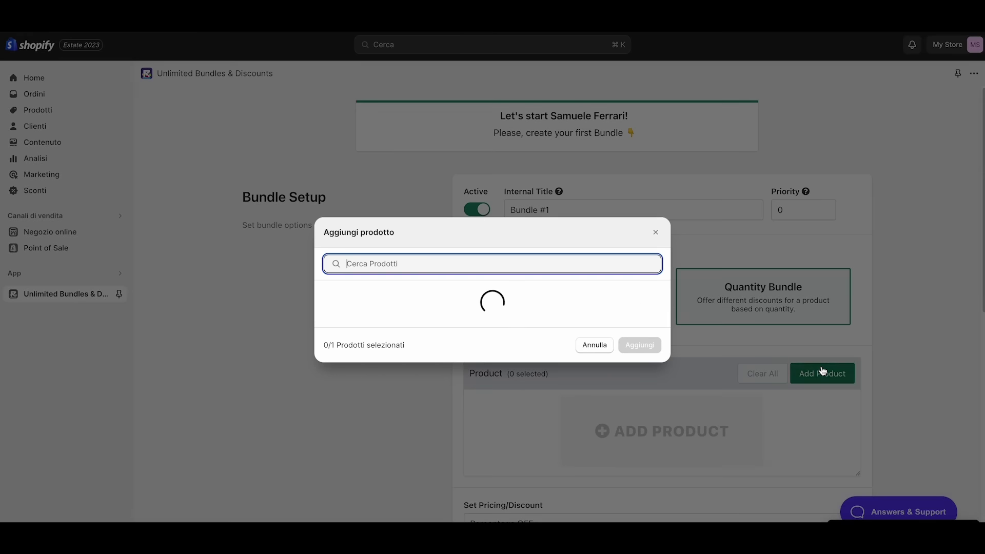
click(388, 182)
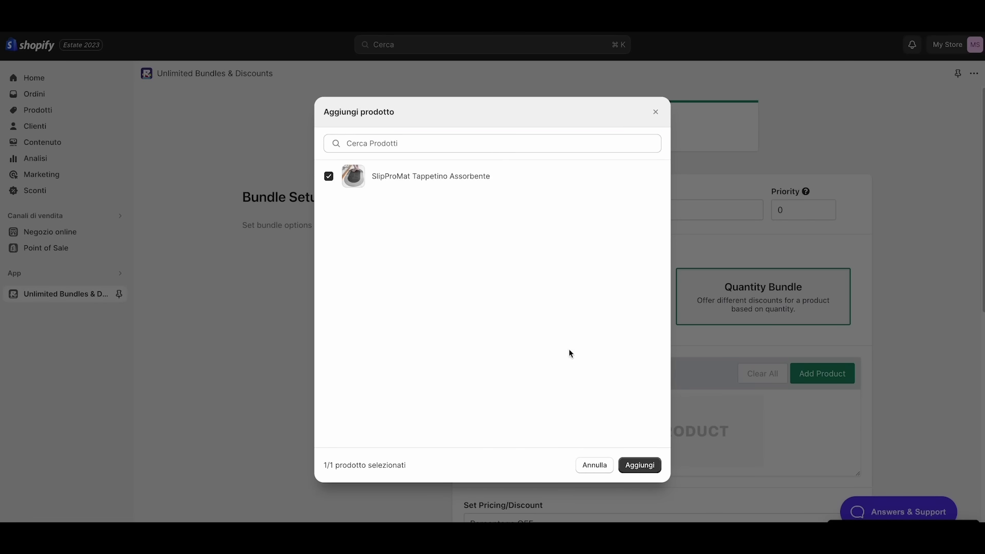
click(640, 465)
scroll(376, 239, down, 7)
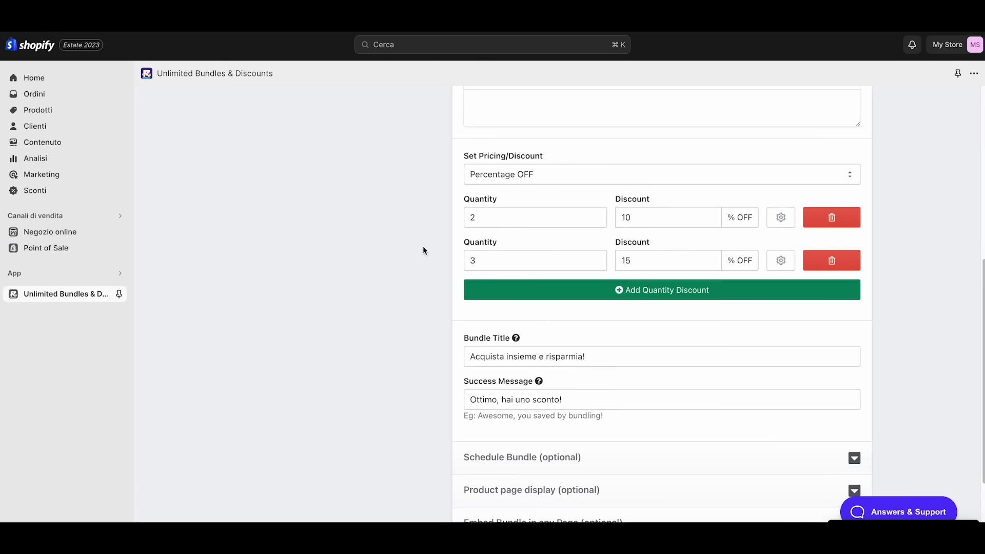
scroll(513, 282, down, 3)
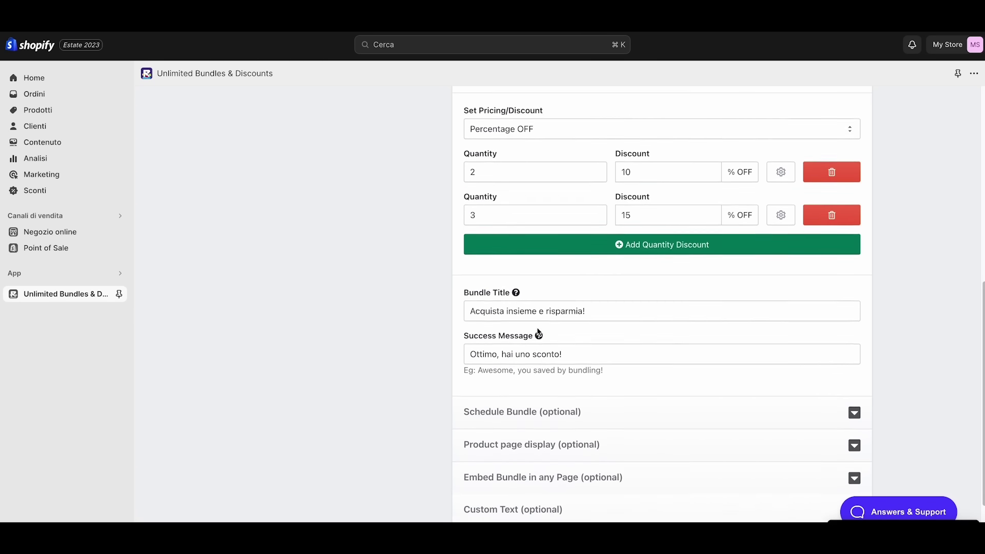
click(804, 483)
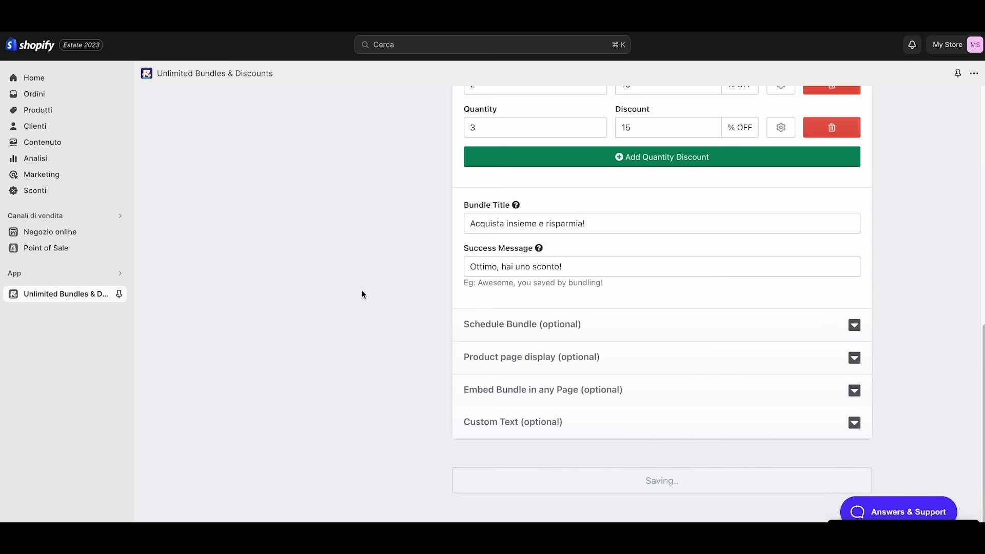
In the bundle app's design settings, set the bundle layout alignment to Center and save
click(376, 101)
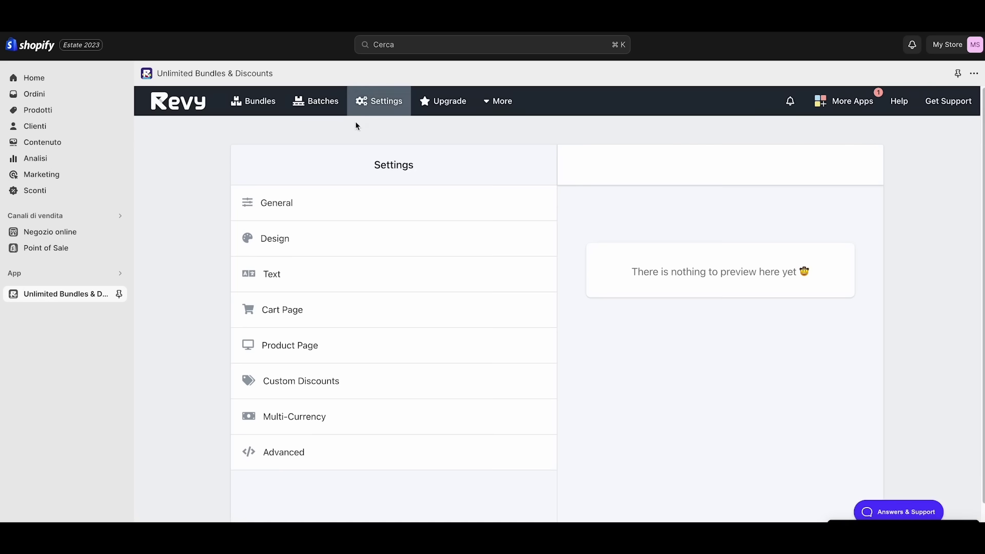
click(291, 237)
click(290, 280)
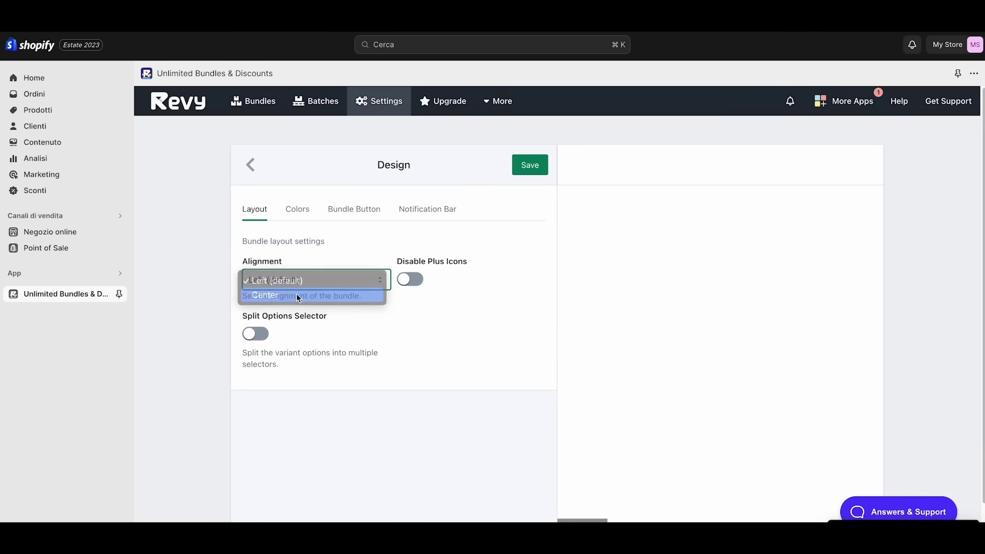
click(298, 295)
click(531, 165)
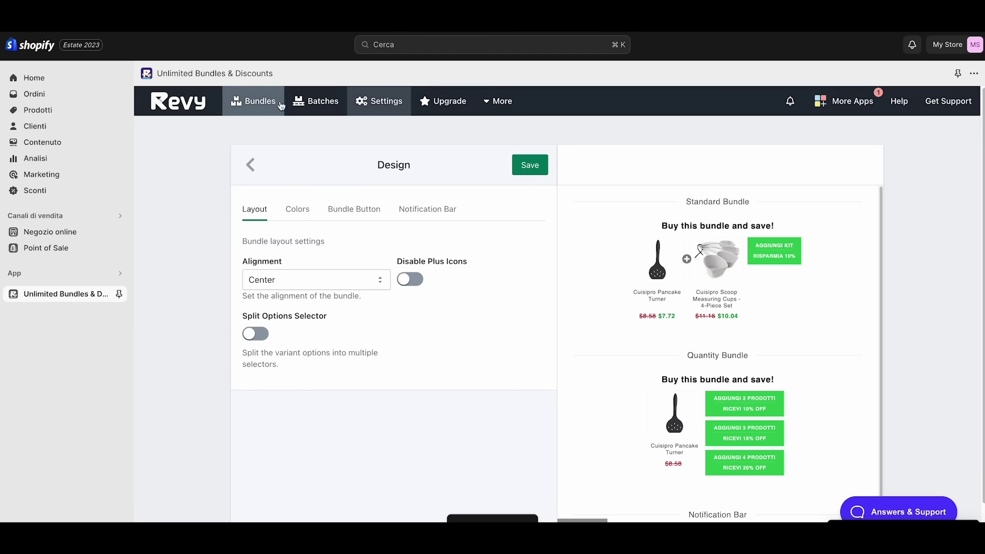
Examine the bundle button, notification bar and color settings, plus the text settings for standard and quantity bundles
click(340, 215)
click(424, 212)
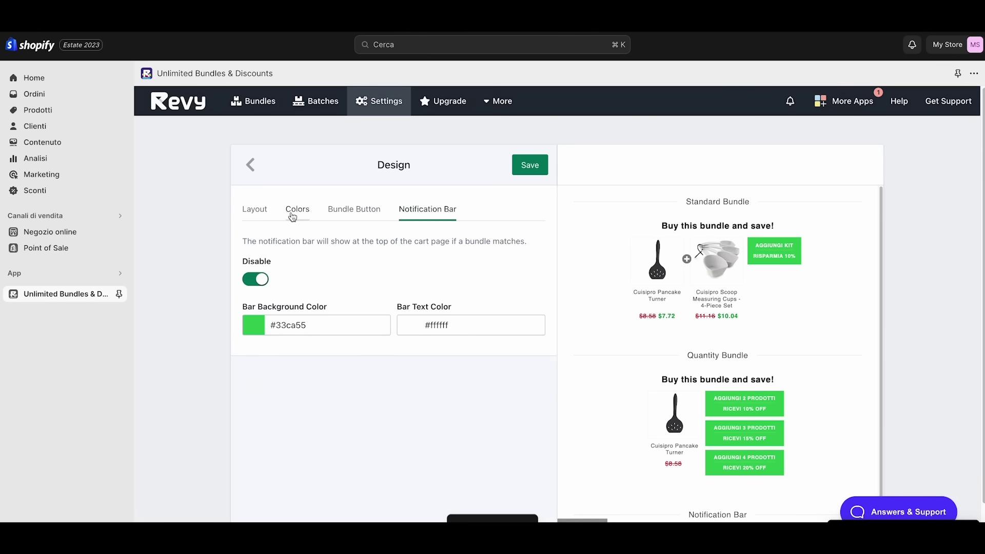
click(296, 211)
click(251, 166)
click(271, 272)
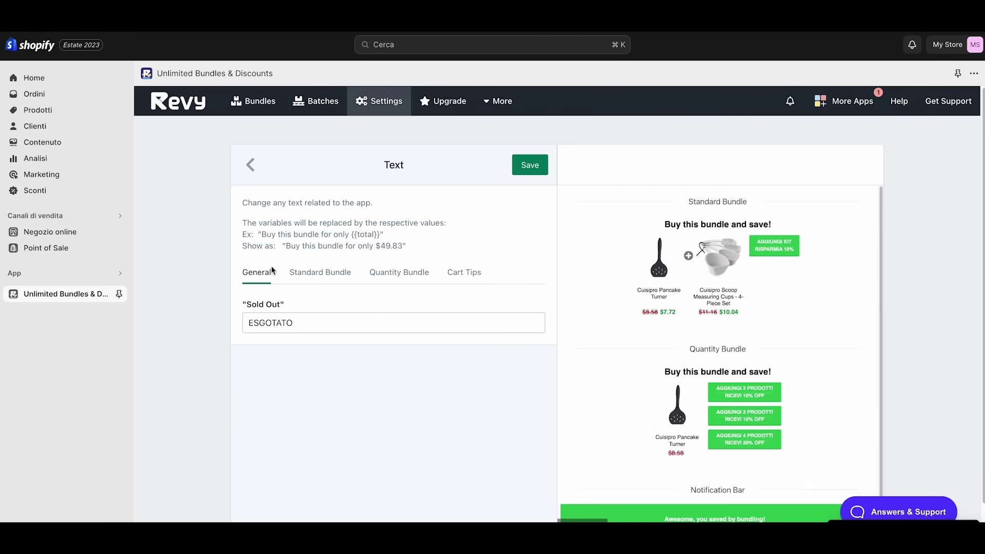
click(299, 275)
click(378, 276)
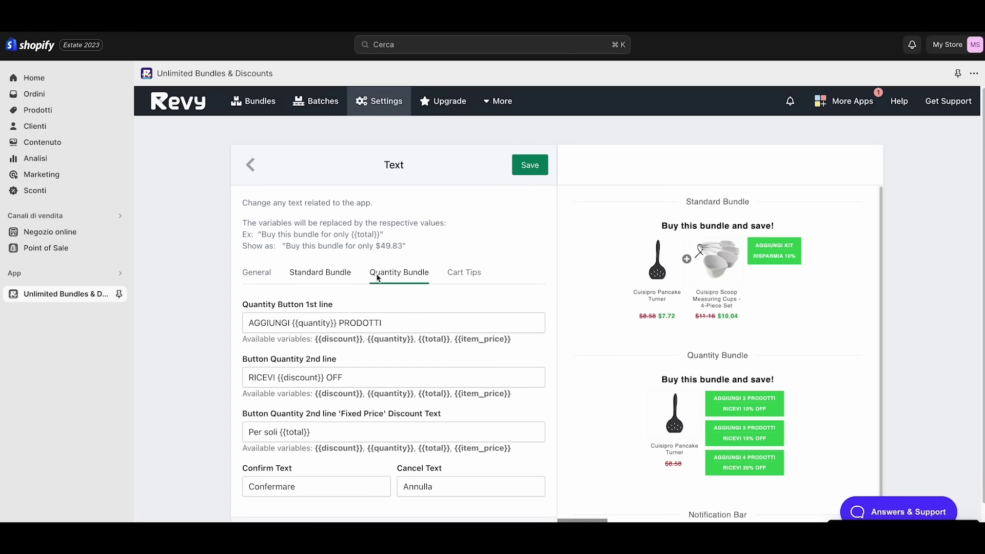
Set the quantity bundle texts to "NE PRENDO {{quantity}}", "SCONTO {{discount}}" and the confirm text to "Conferma", save, and return to the settings overview
text(VOGLIO)
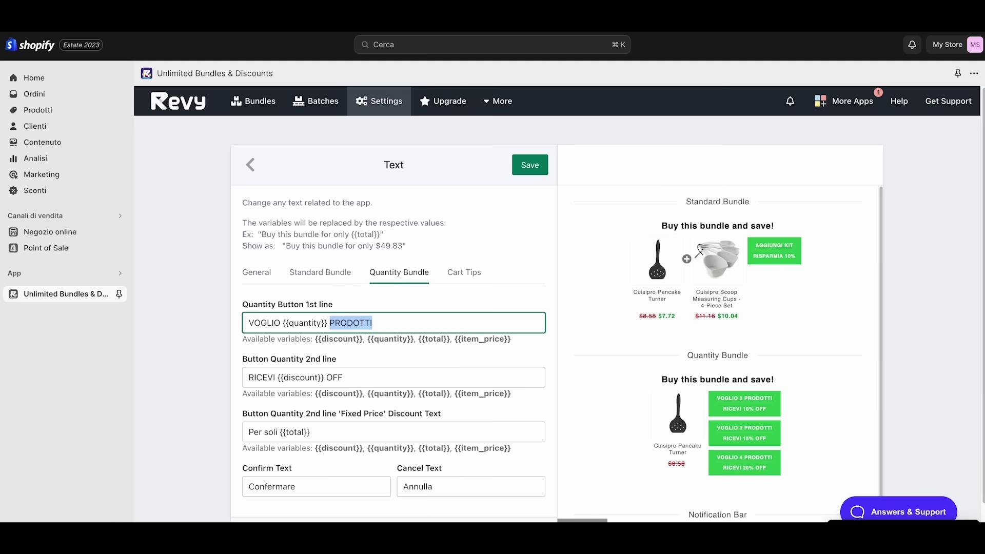
key(BackSpace)
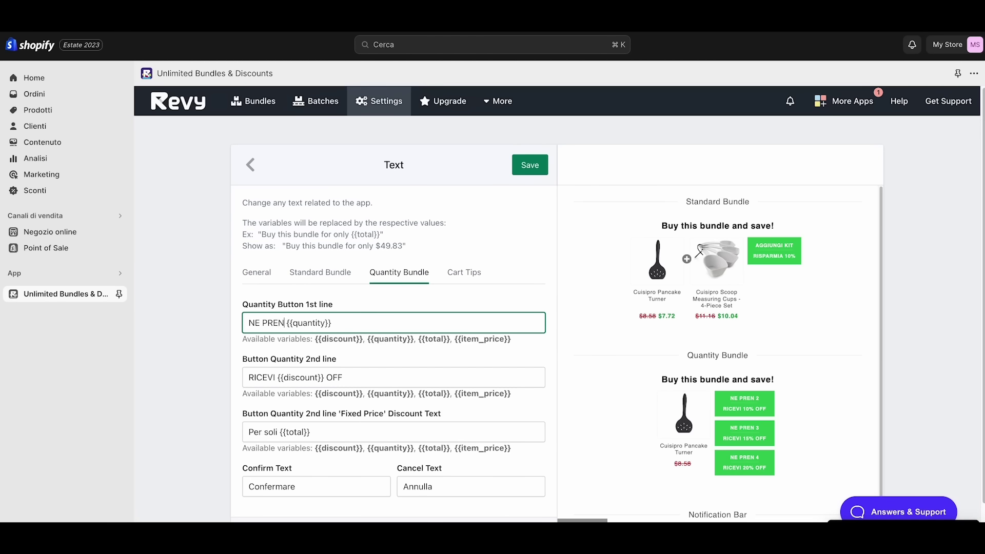
double_click(274, 377)
text(SCONTO)
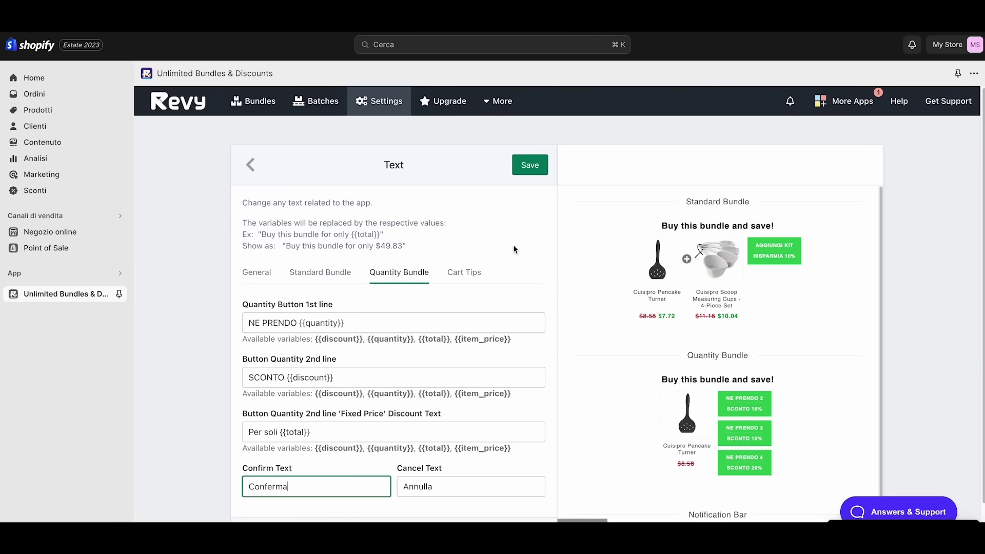
click(253, 164)
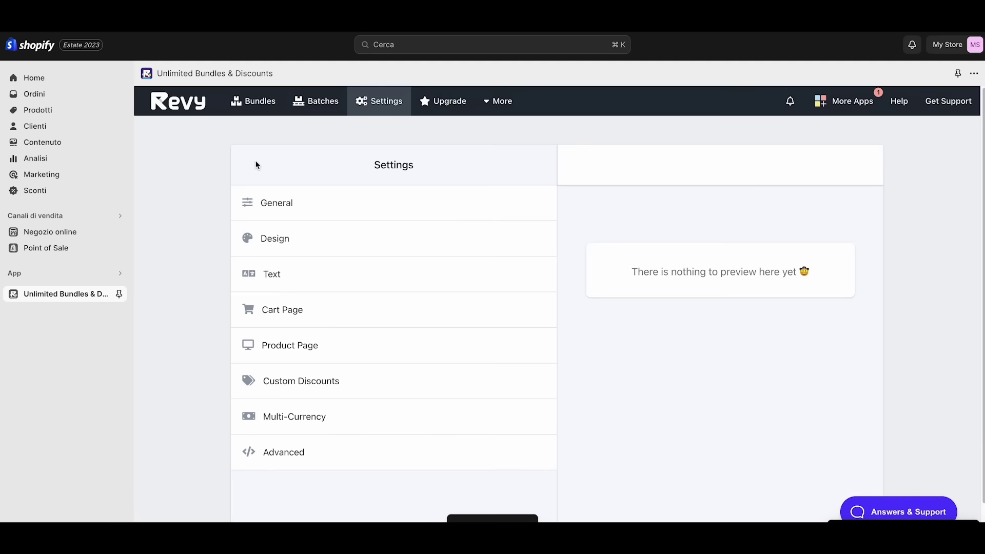
Open the SlipProMat storefront using the store password and look through its home page on the mobile view
click(78, 238)
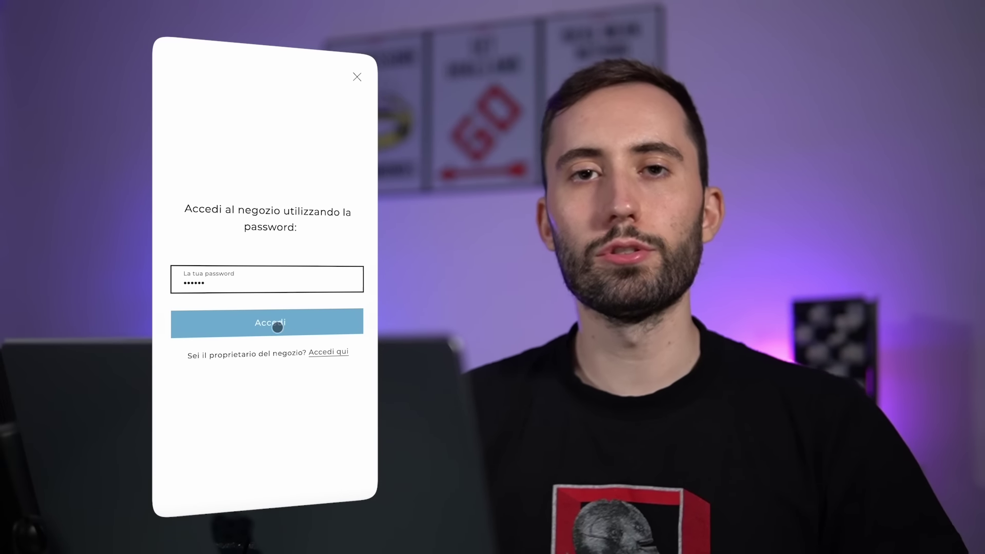
click(278, 328)
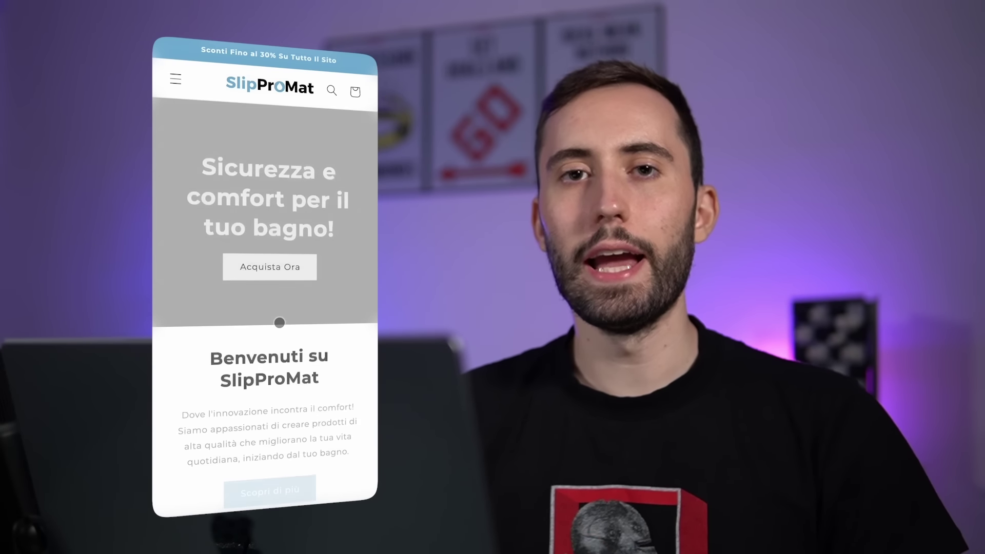
scroll(314, 359, down, 10)
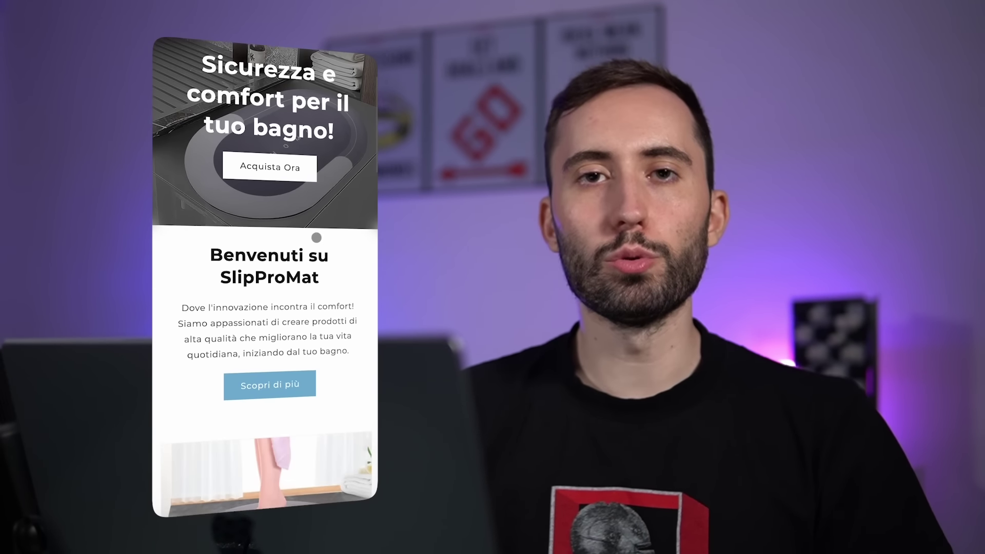
scroll(324, 220, down, 10)
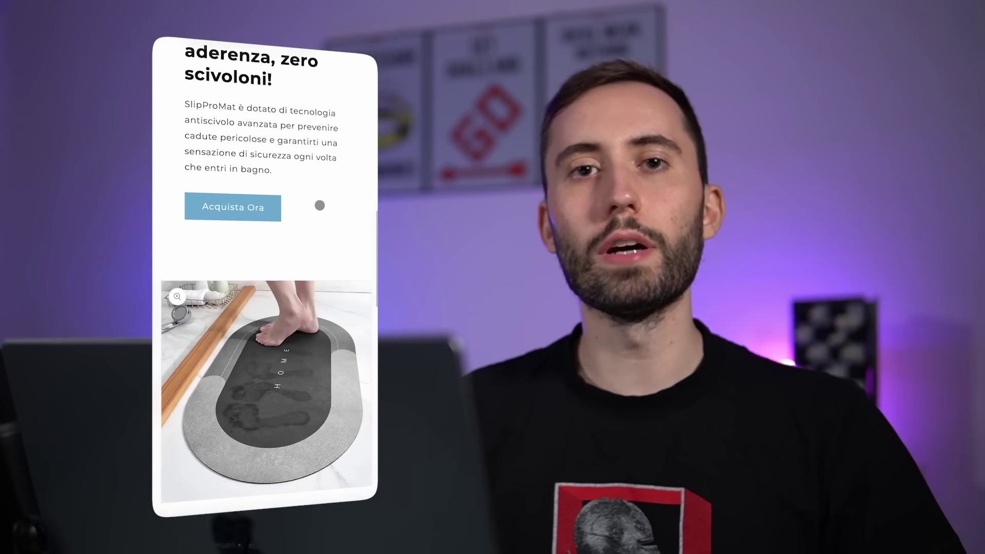
scroll(310, 285, down, 15)
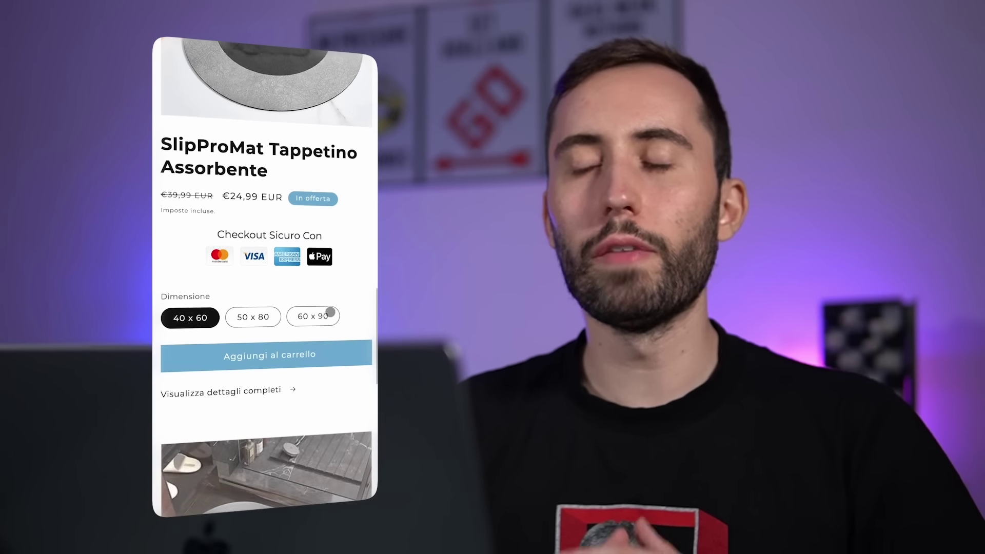
scroll(316, 205, up, 12)
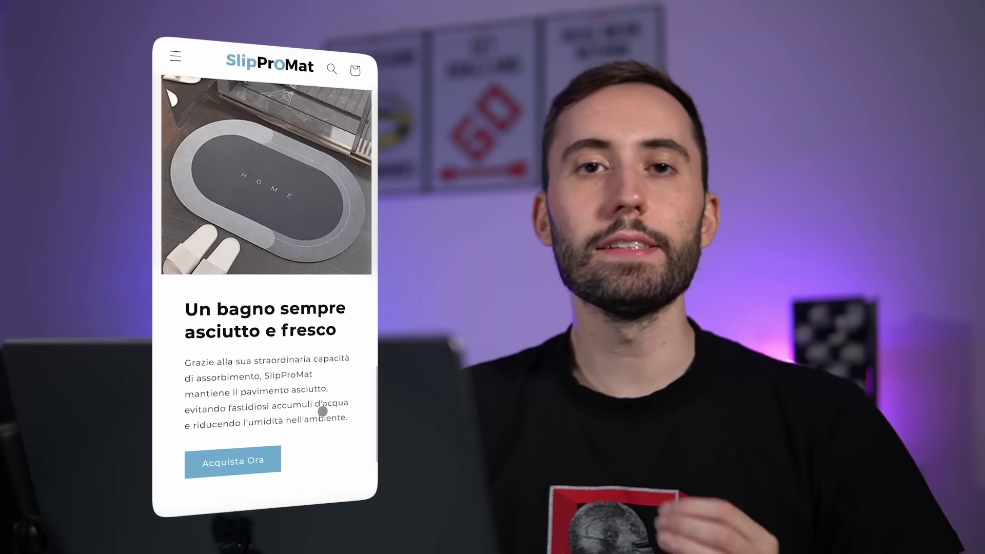
Open the full SlipProMat Tappetino Assorbente product page and choose the 50 x 80 size in the sticky add-to-cart bar
click(249, 215)
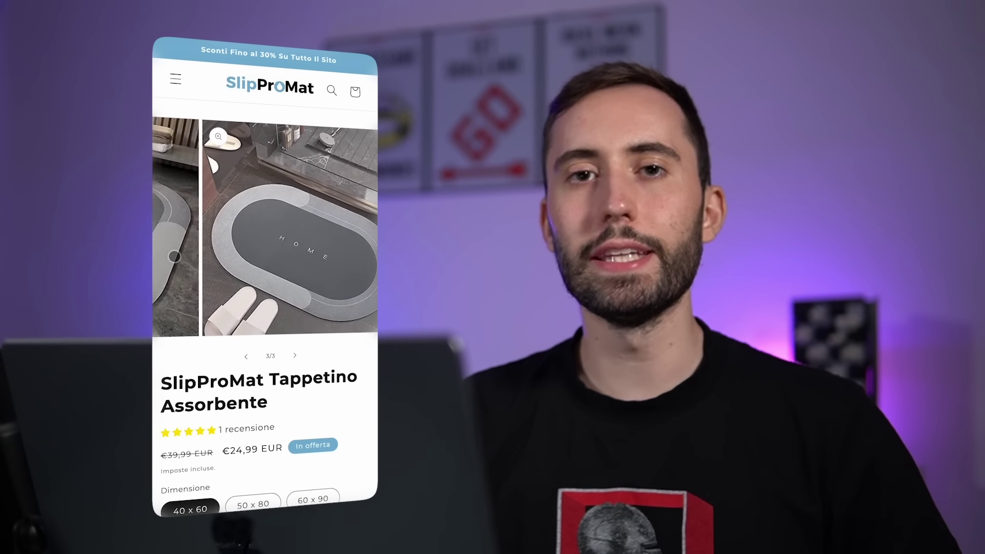
scroll(174, 257, down, 5)
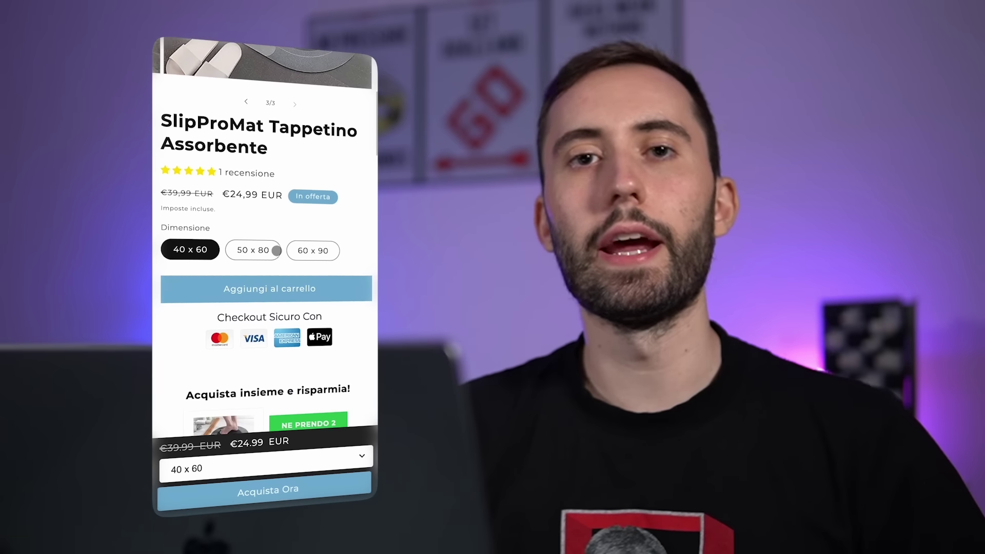
scroll(270, 238, down, 1)
click(190, 223)
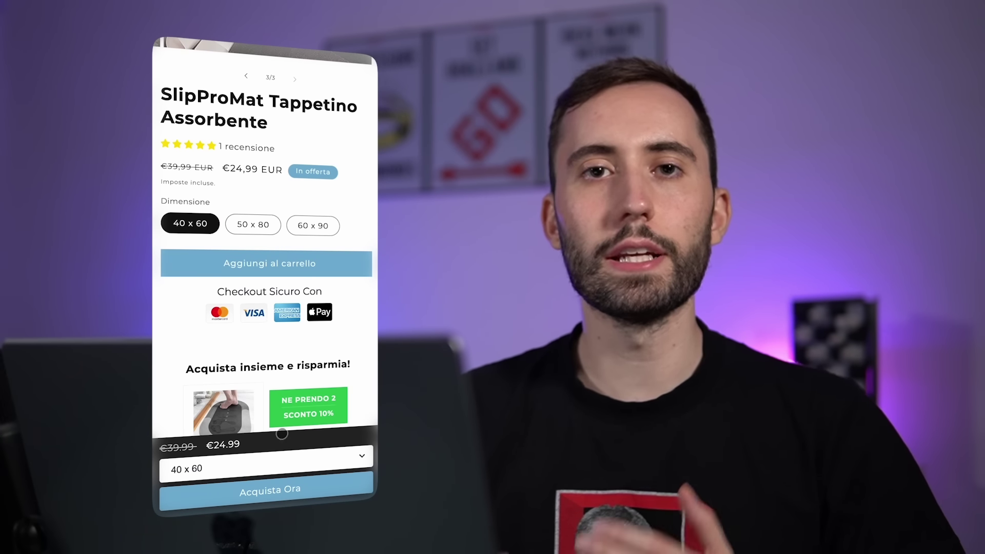
click(267, 467)
click(272, 483)
scroll(272, 256, down, 5)
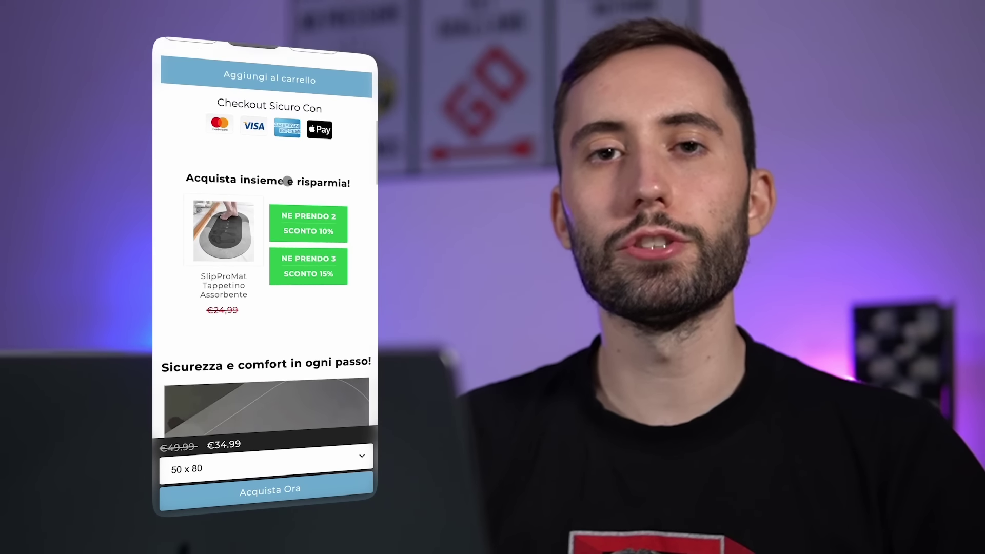
Examine the product page's quantity bundle offers, illustrated description sections and customer reviews
click(298, 185)
click(312, 265)
click(320, 289)
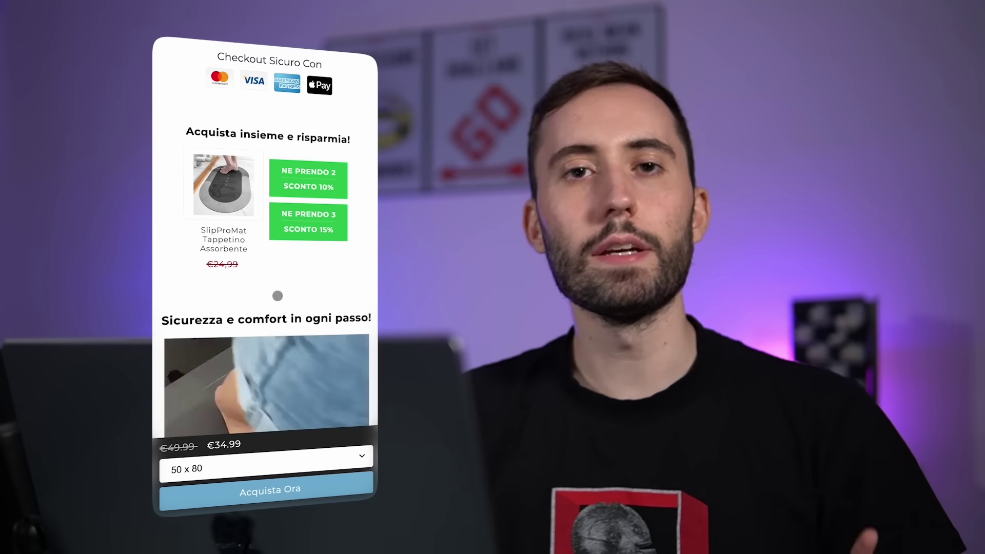
click(307, 223)
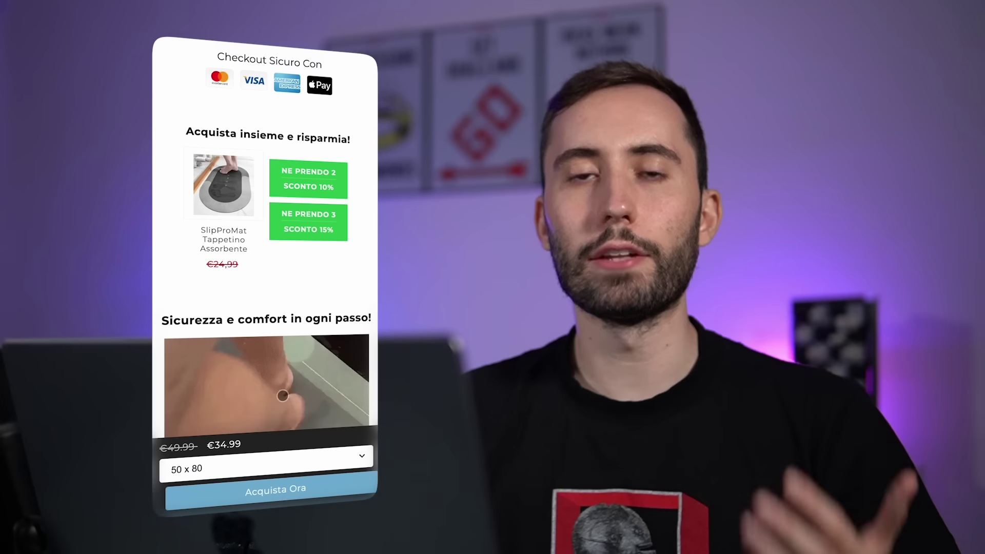
scroll(292, 231, down, 10)
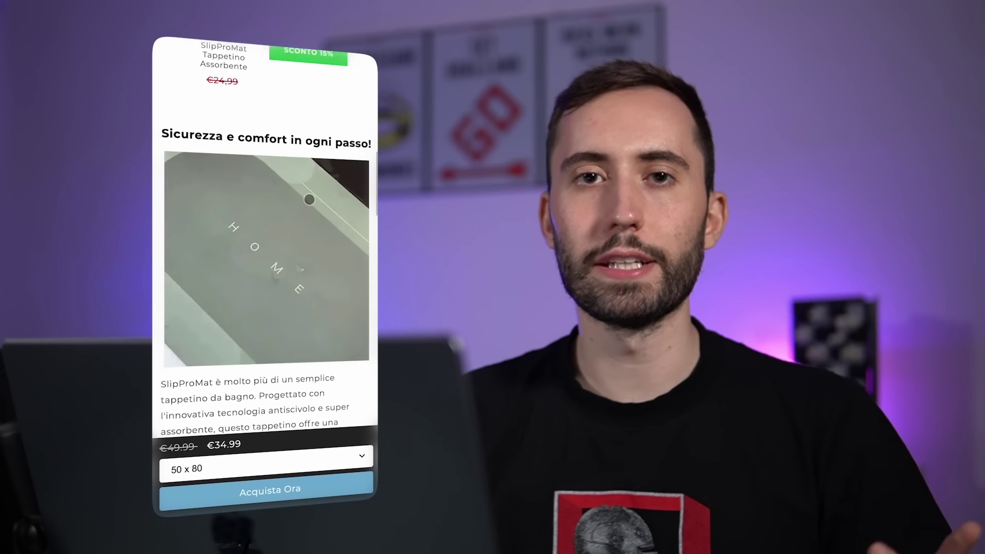
scroll(292, 230, down, 10)
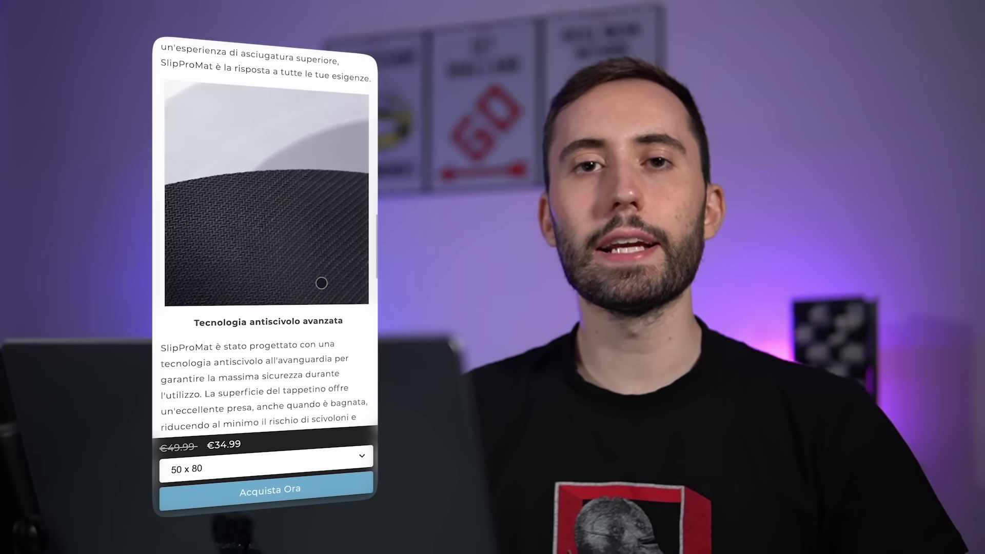
scroll(338, 307, down, 10)
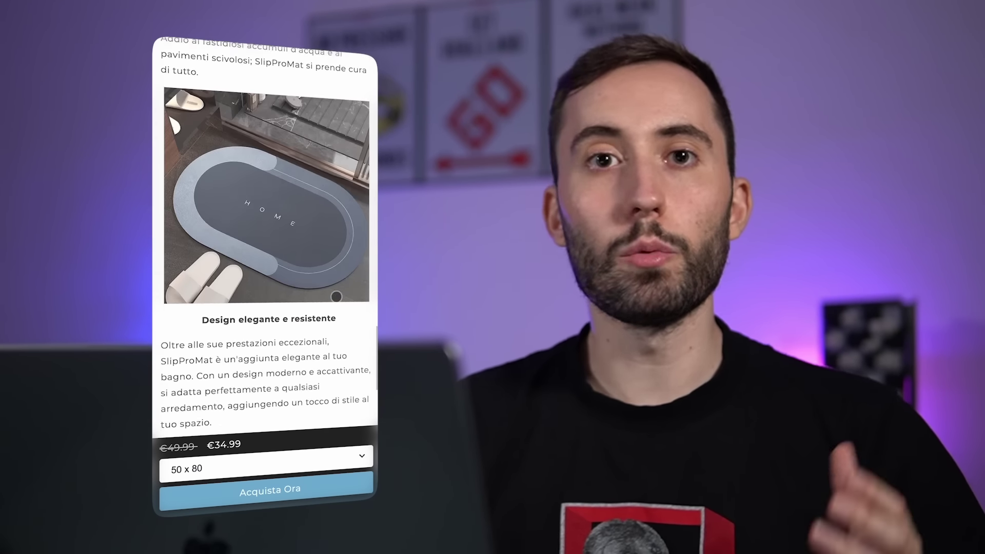
scroll(329, 291, down, 7)
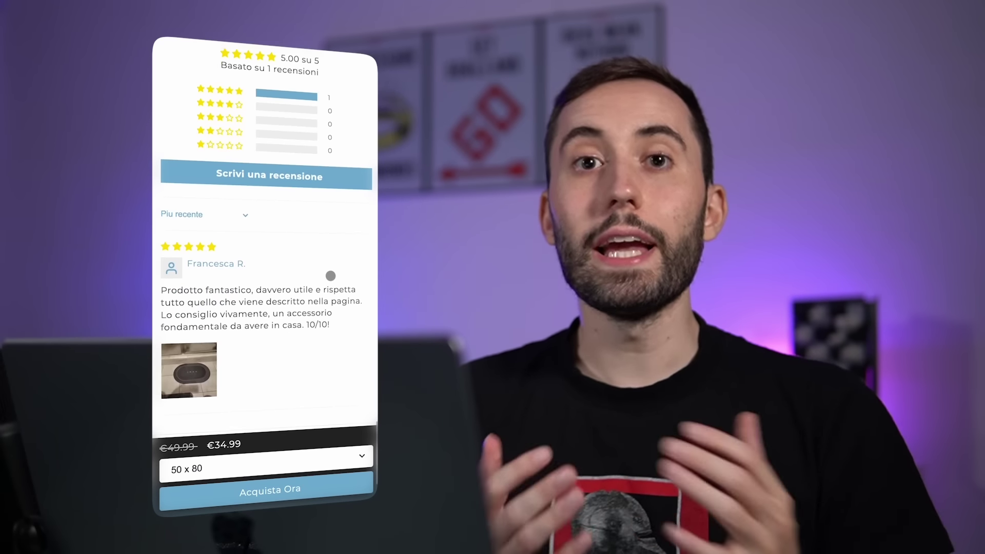
Test the size selector in the sticky add-to-cart bar by choosing 40 x 60 and then 60 x 90
scroll(339, 437, up, 5)
scroll(339, 437, up, 15)
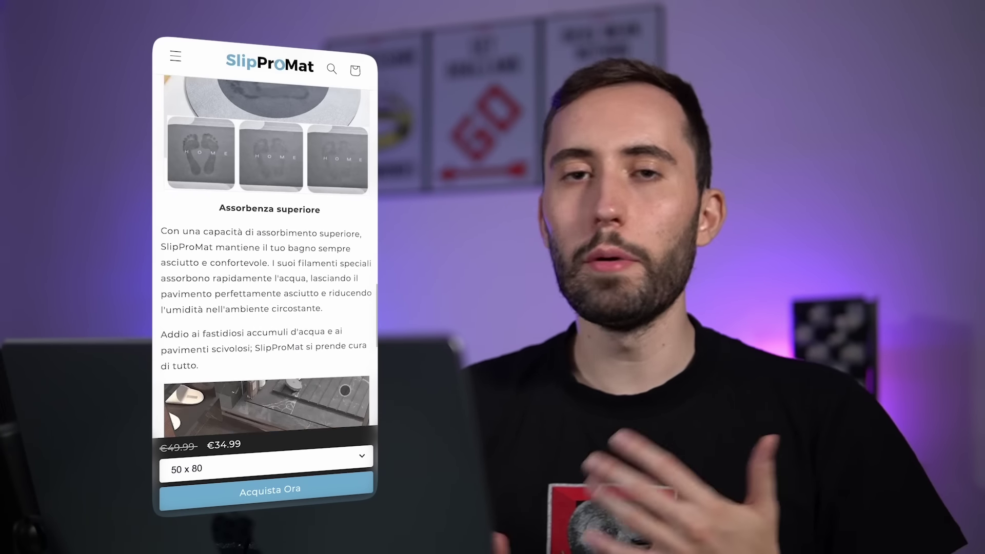
click(313, 462)
click(185, 470)
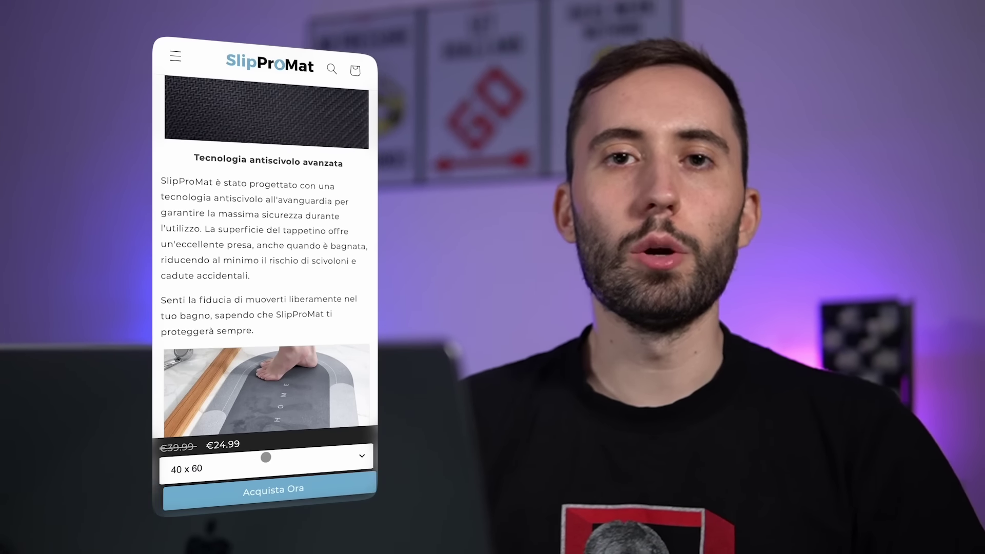
click(286, 451)
click(267, 500)
scroll(266, 257, down, 4)
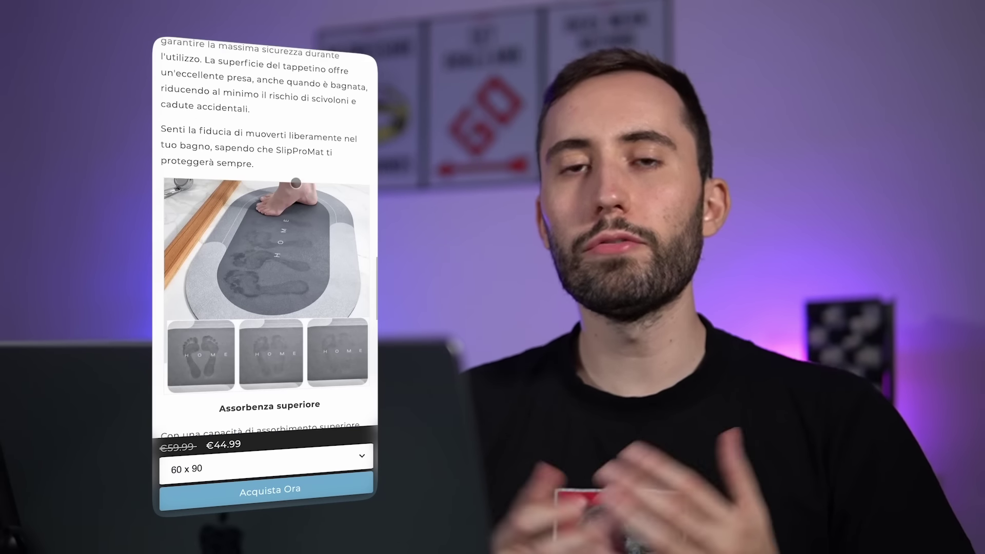
Return to the store's home page and review its welcome text, image-with-text sections and featured product
scroll(267, 257, up, 8)
scroll(267, 257, up, 10)
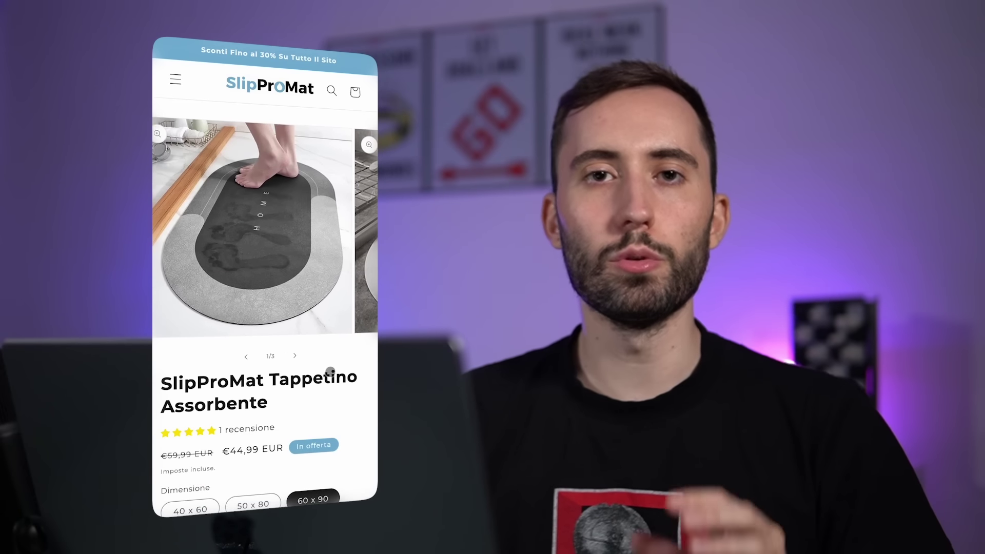
scroll(267, 256, down, 5)
scroll(267, 256, up, 4)
click(264, 72)
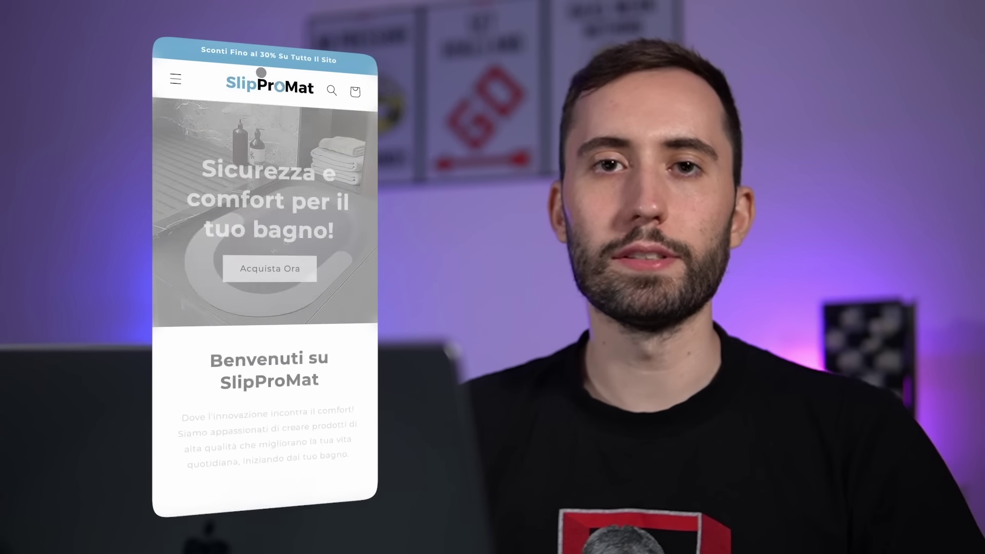
scroll(330, 341, down, 3)
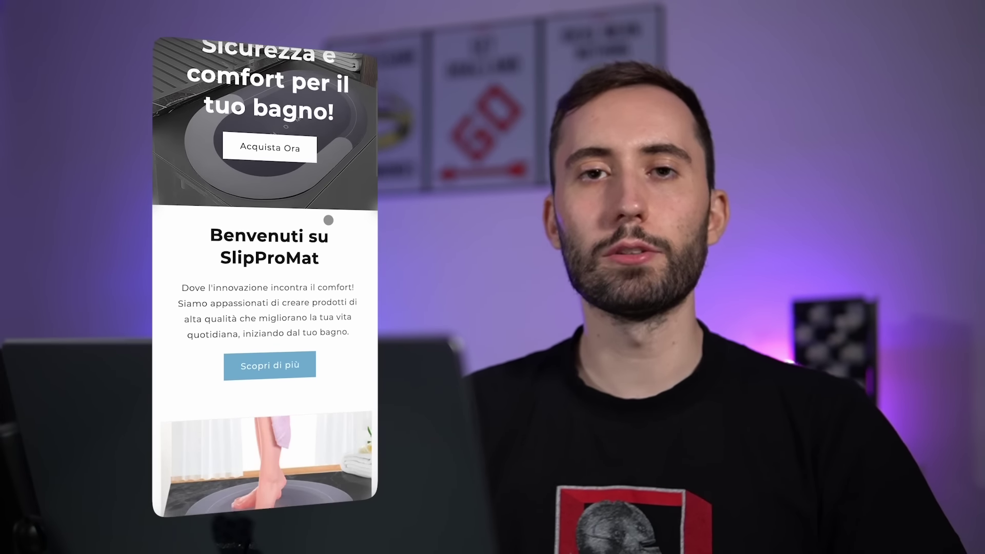
scroll(335, 314, down, 5)
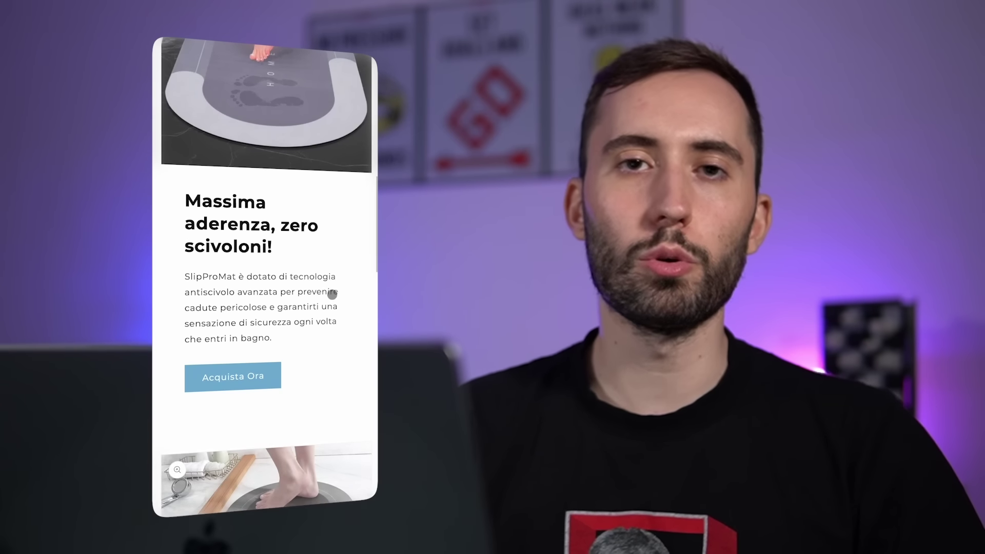
scroll(331, 313, down, 6)
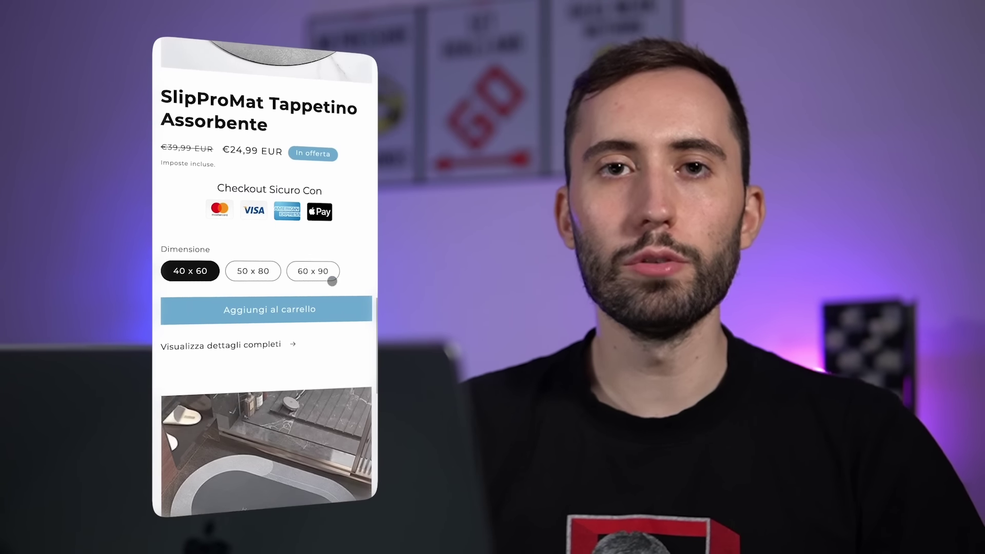
scroll(319, 219, down, 3)
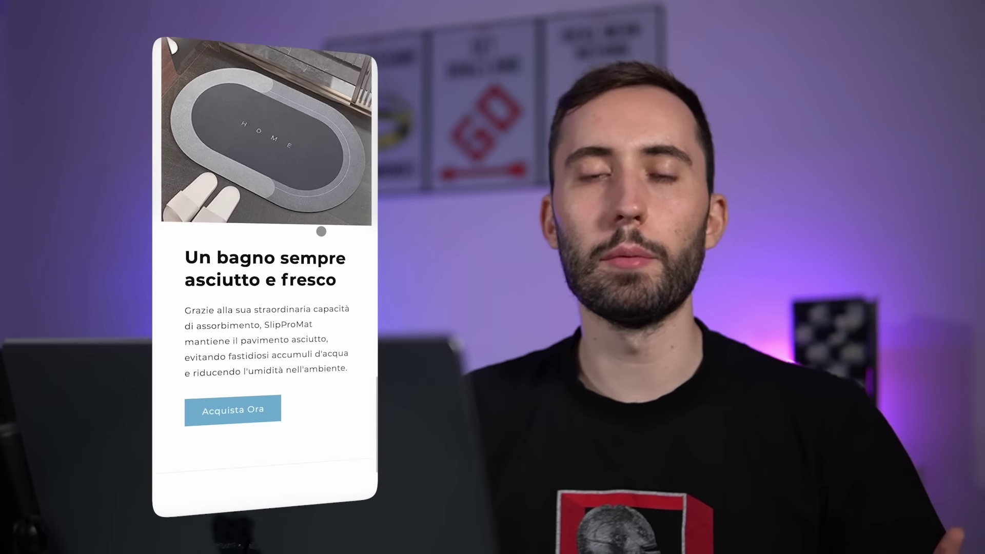
scroll(327, 319, up, 3)
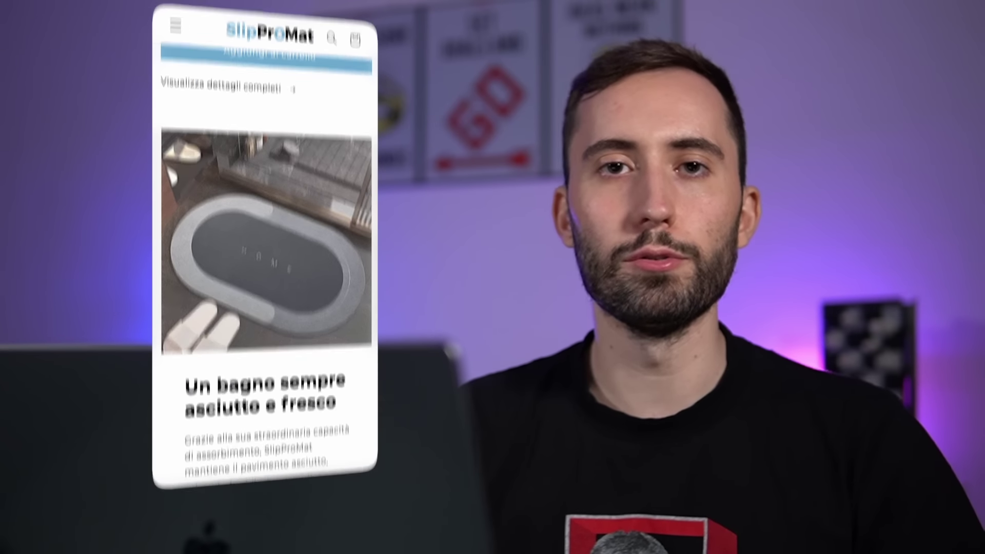